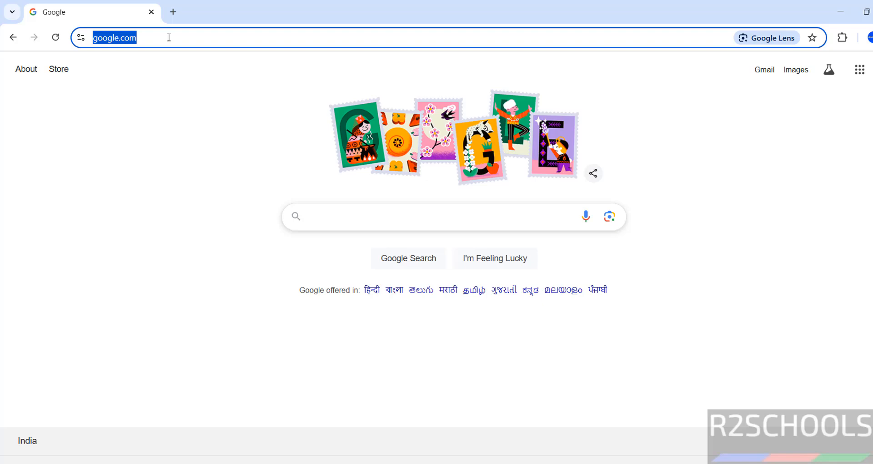
Go to kali.org in Chrome's address bar, correcting the mistyped letter.
key("BackSpace")
type("kali.or")
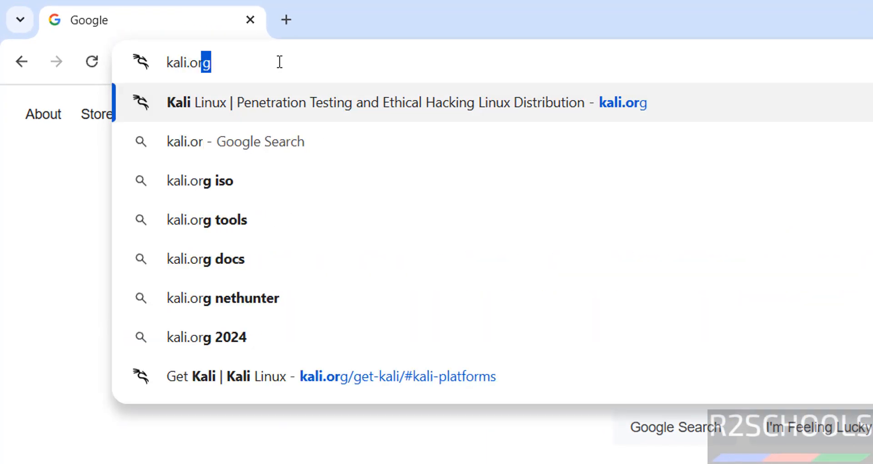
type("f")
key("BackSpace")
type("g")
key("Return")
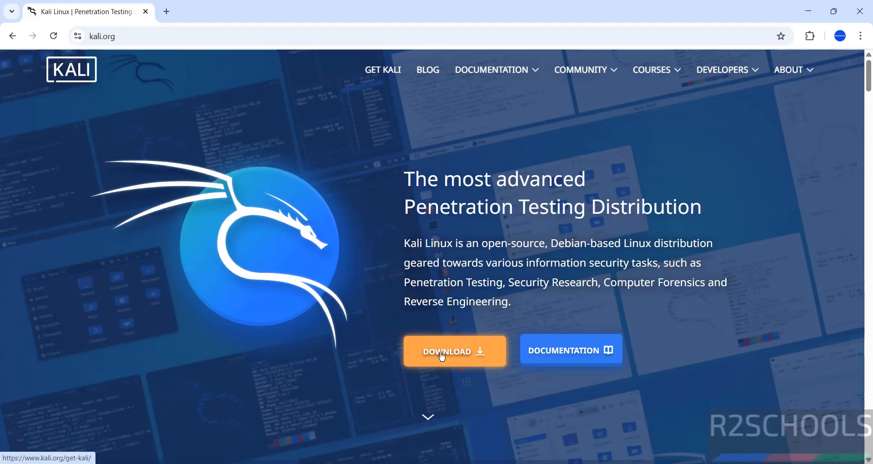
Download the Recommended x86_64 Kali installer ISO from Installer Images and view Chrome's download history.
left_click(441, 359)
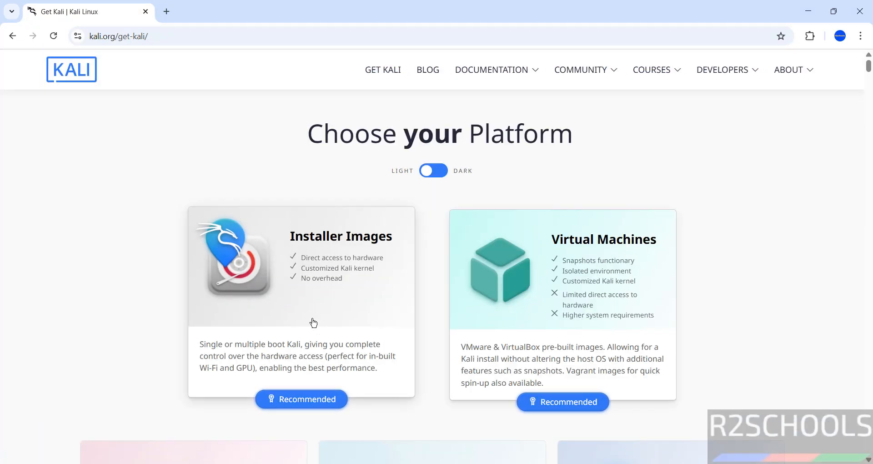
left_click(322, 312)
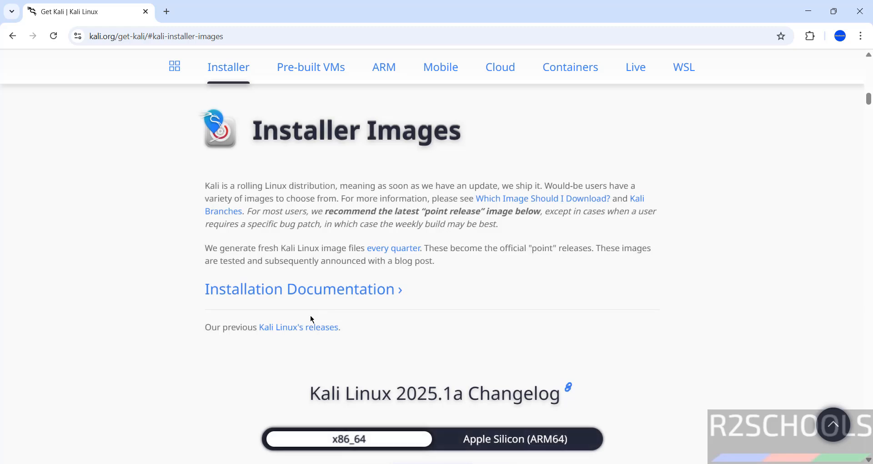
scroll(244, 372, "down", 3)
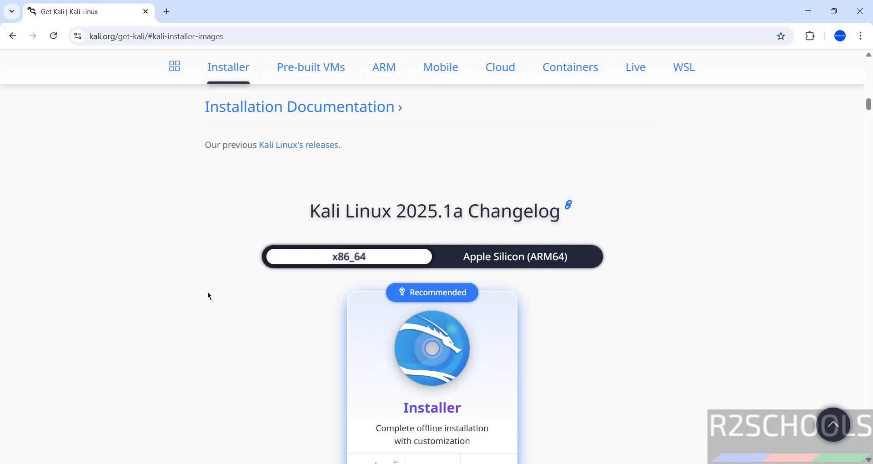
scroll(208, 293, "down", 2)
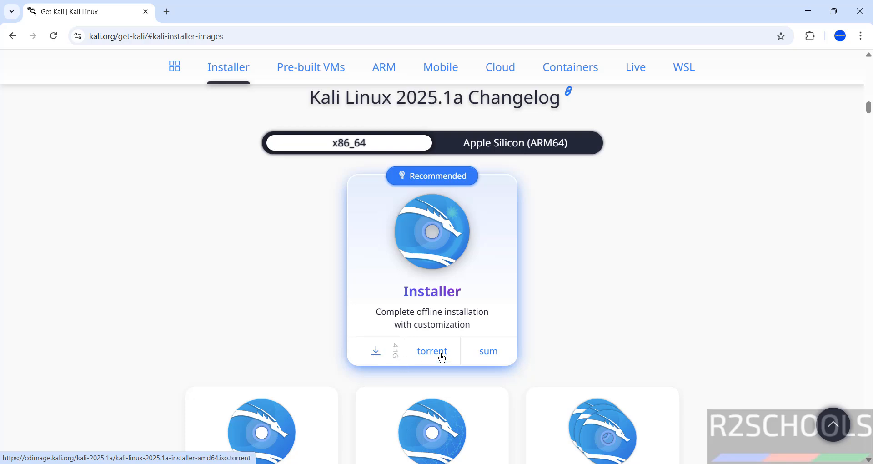
left_click(375, 351)
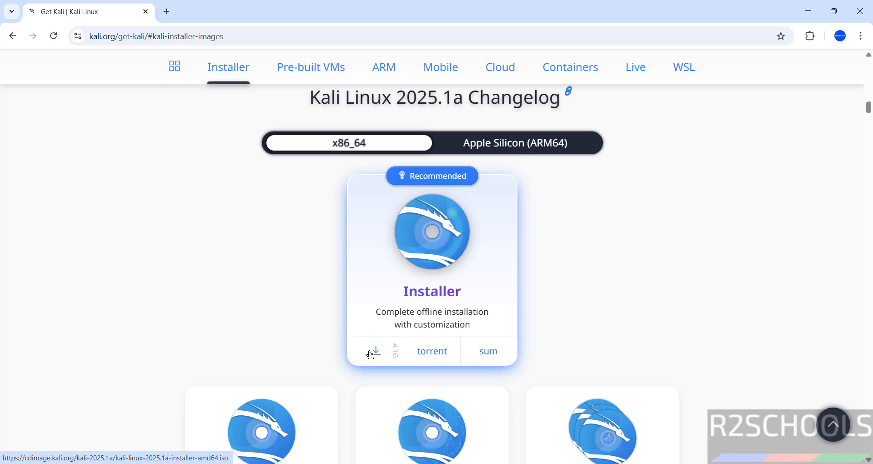
key("ctrl+j")
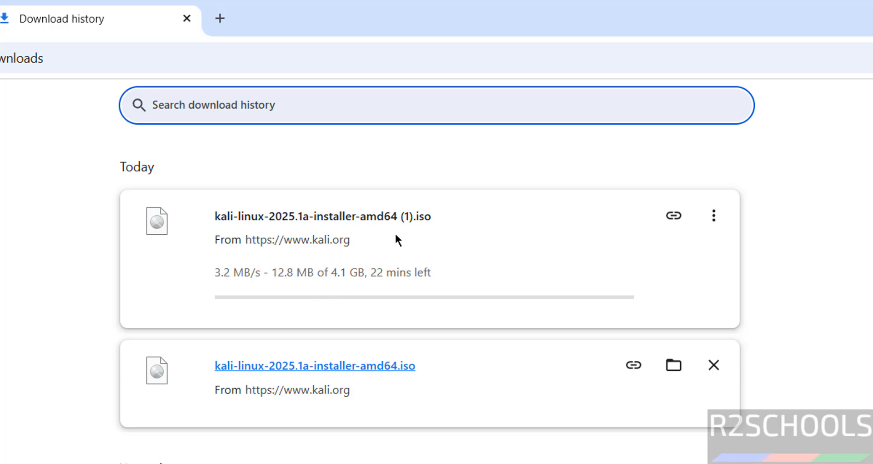
Cancel the duplicate Kali ISO download, remove it from history, and bring up Windows search.
left_click(715, 223)
left_click(693, 253)
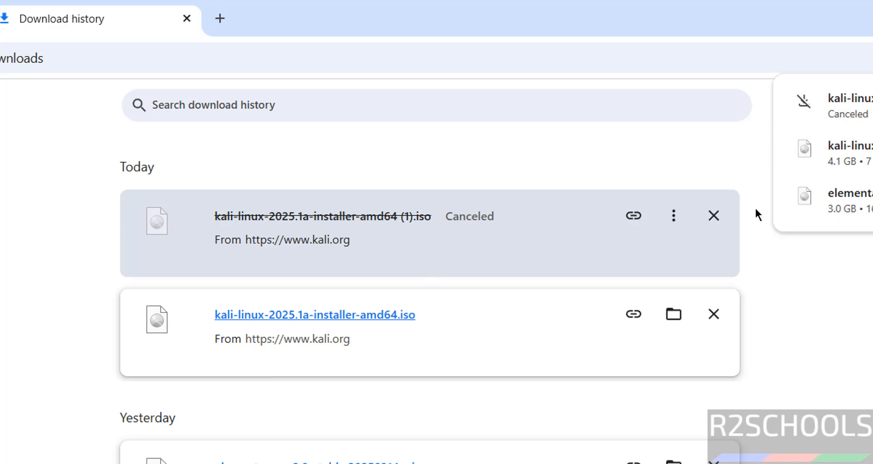
left_click(713, 217)
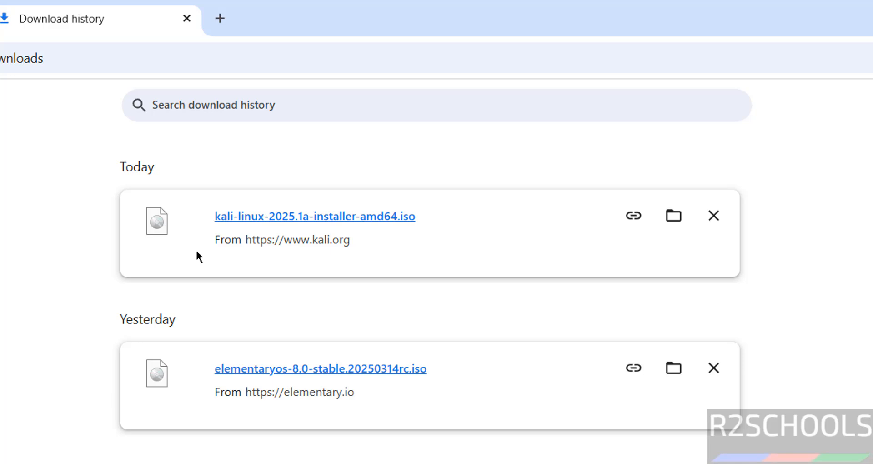
key("super")
Launch VMware Workstation Pro from search and start File > New Virtual Machine.
type("vmwar")
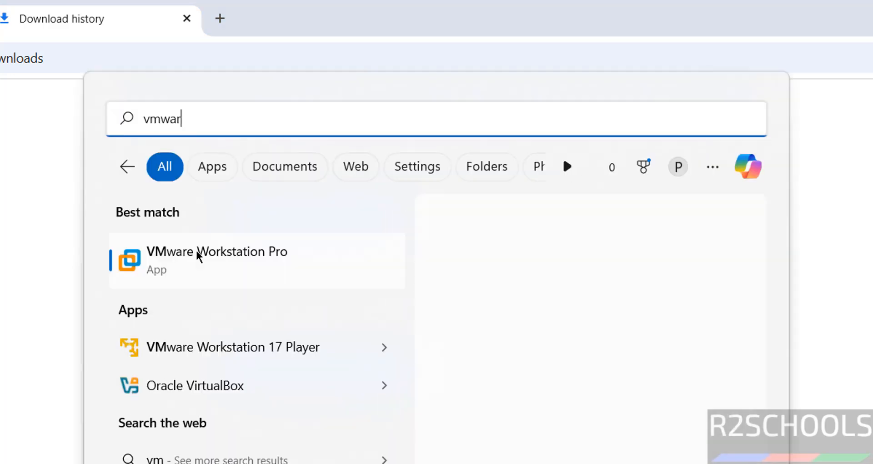
type("e")
left_click(196, 250)
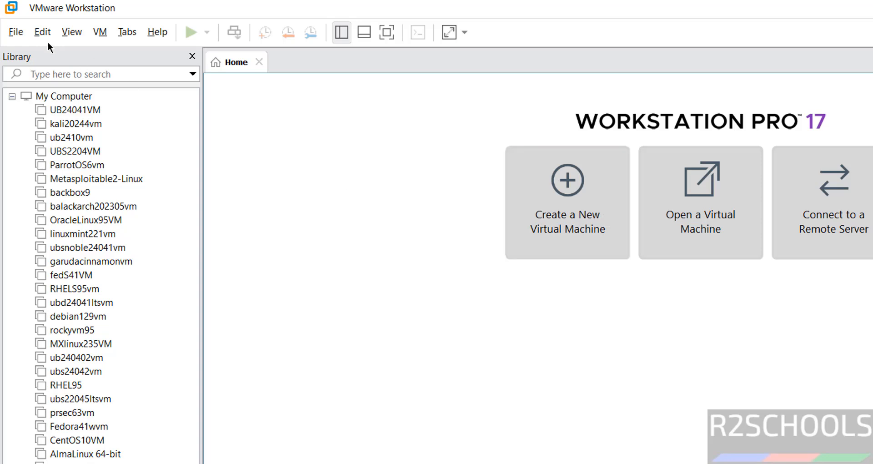
left_click(17, 32)
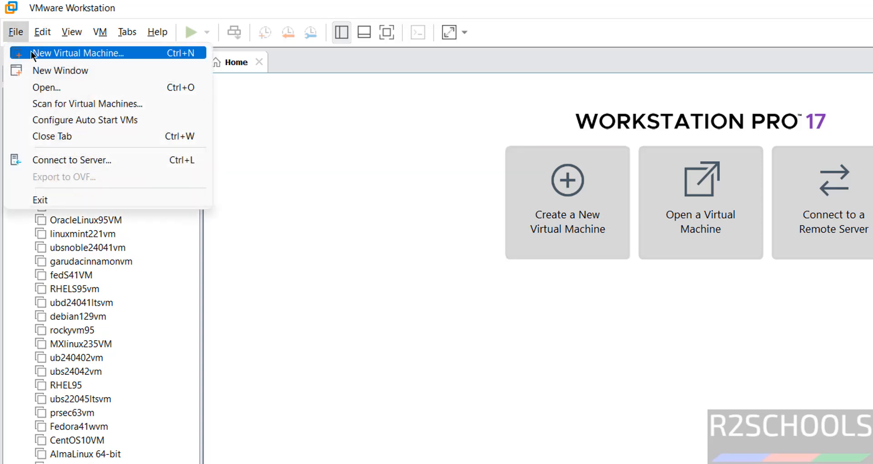
left_click(31, 51)
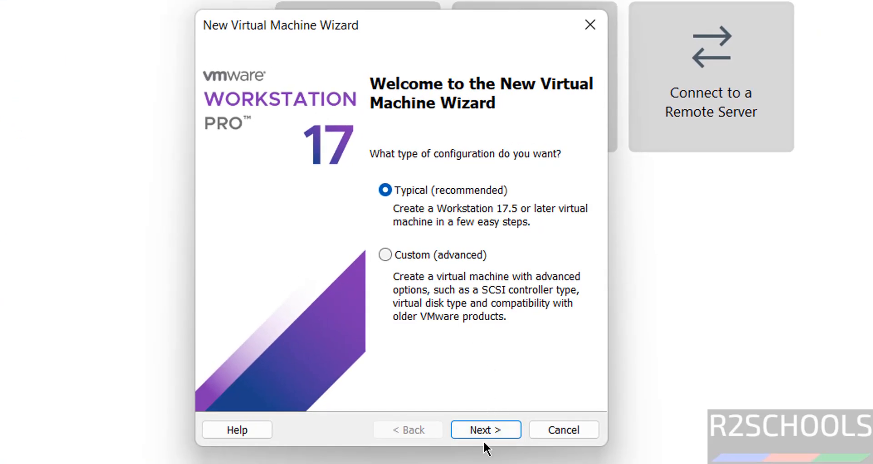
Use the Typical setup with kali-linux-2025.1a-installer-amd64.iso as the installer disc image.
left_click(486, 437)
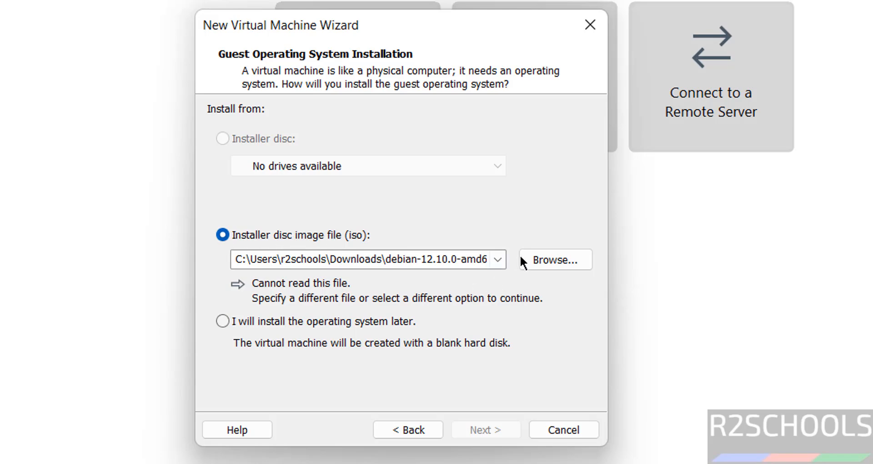
left_click(555, 262)
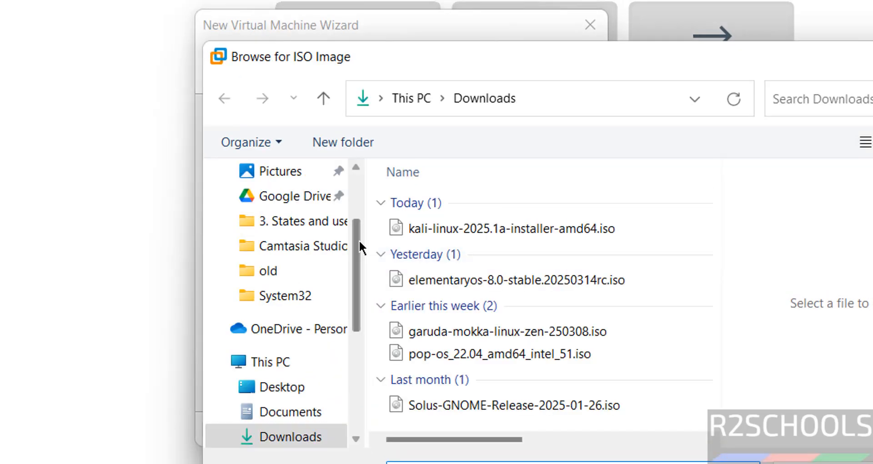
left_click(448, 230)
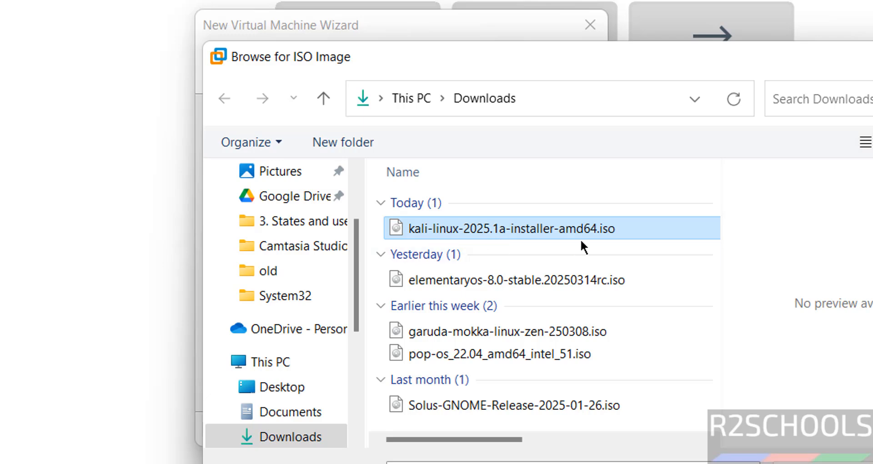
key("Return")
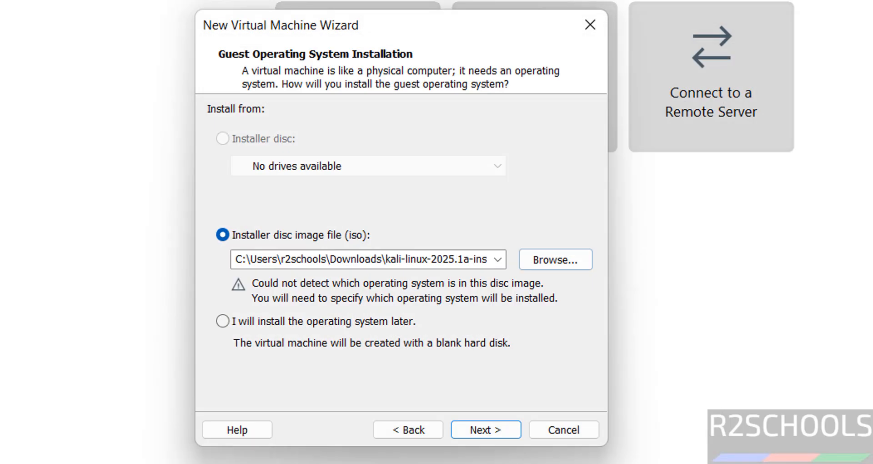
left_click(483, 425)
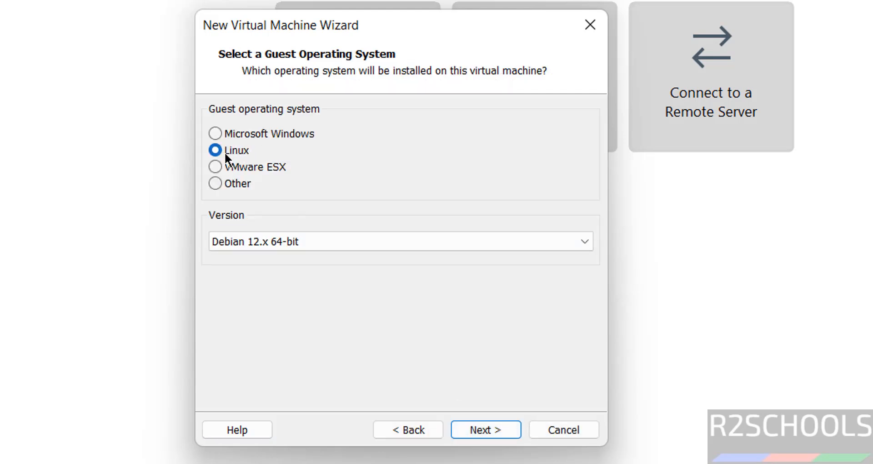
Choose Linux with version Debian 12.x 64-bit as the guest operating system.
left_click(353, 238)
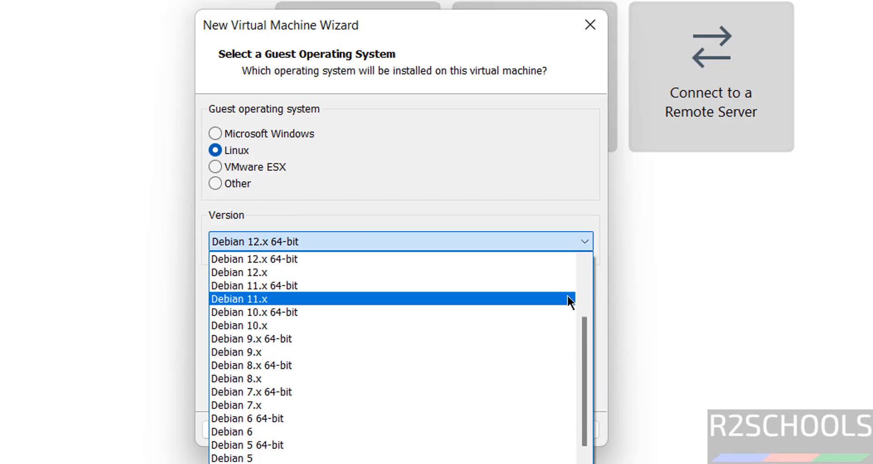
scroll(582, 291, "up", 4)
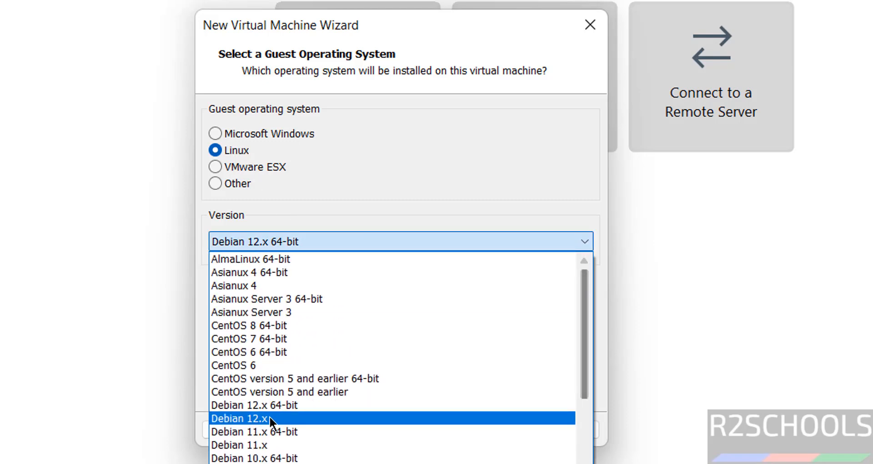
left_click(291, 405)
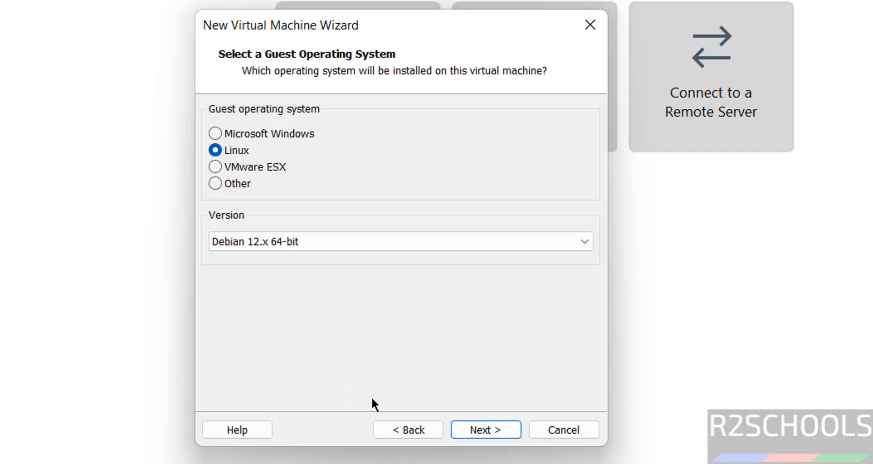
left_click(488, 427)
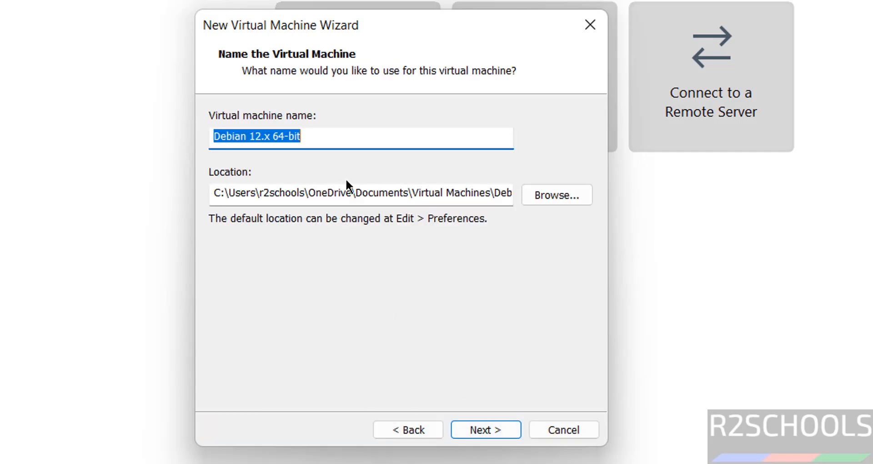
Enter kali251vm as the virtual machine name and browse for a storage location.
type("k")
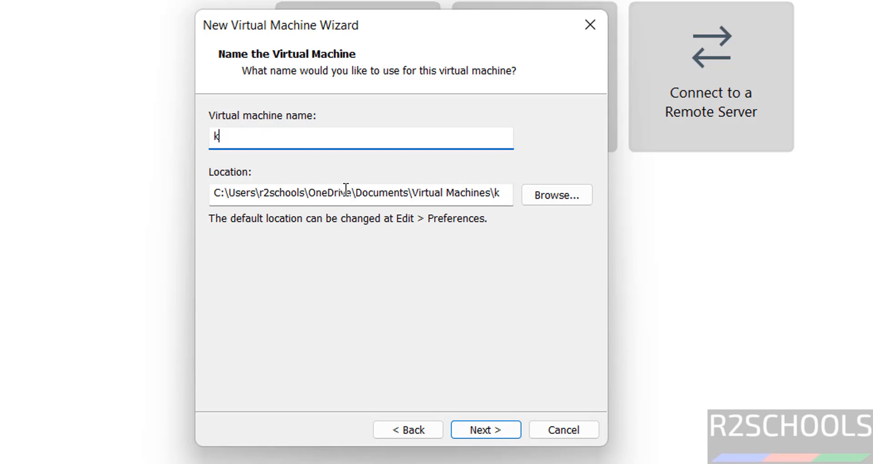
type("ali251vm")
key("ctrl+a")
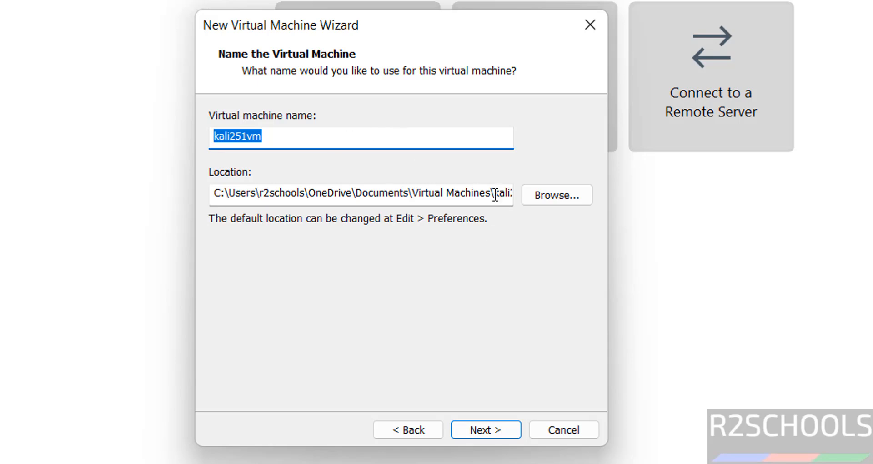
left_click(545, 201)
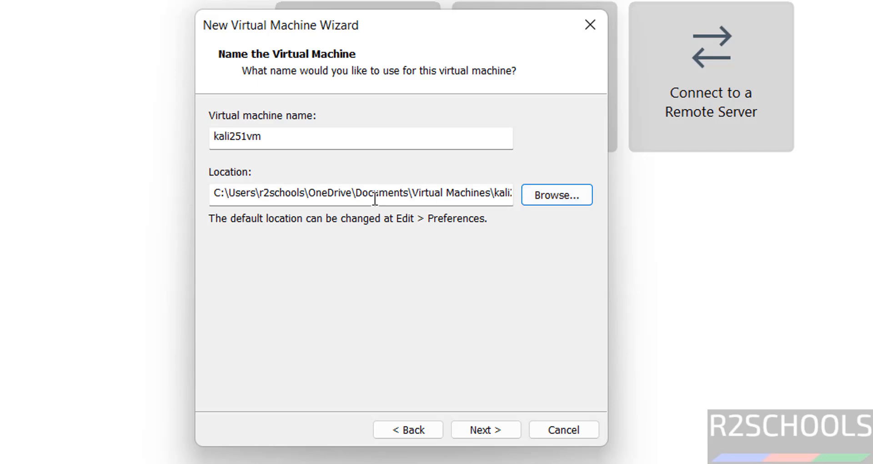
left_click(547, 191)
Create a kali251vm folder under E:\VMS on One Touch (E:) as the VM location.
left_click(290, 267)
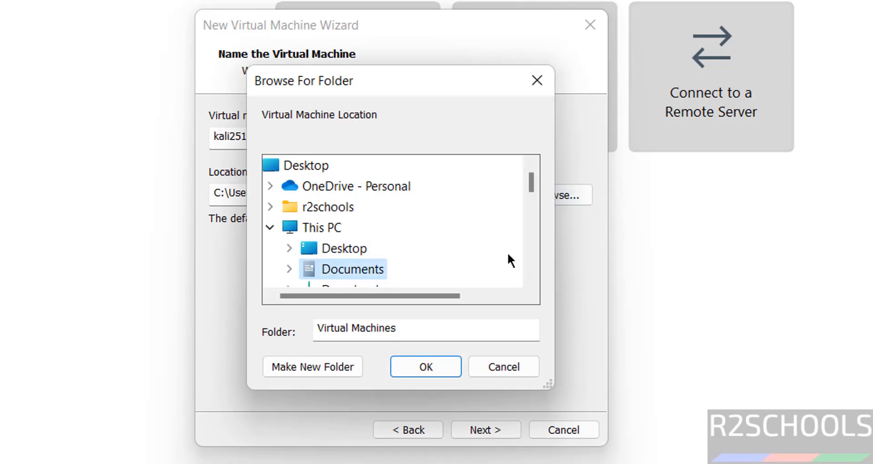
left_click(527, 244)
left_click(528, 245)
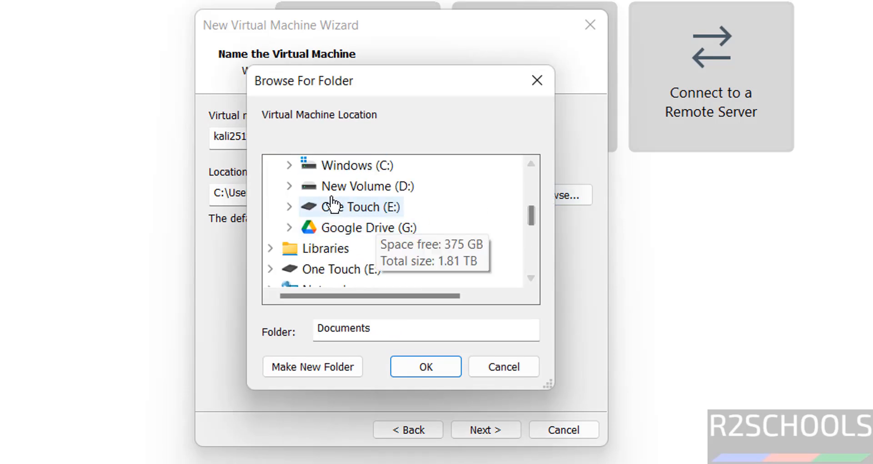
left_click(289, 207)
left_click(530, 236)
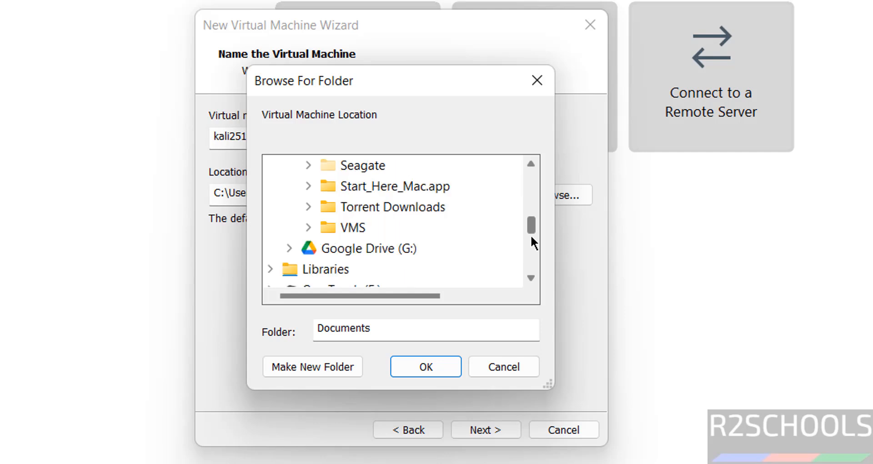
double_click(359, 228)
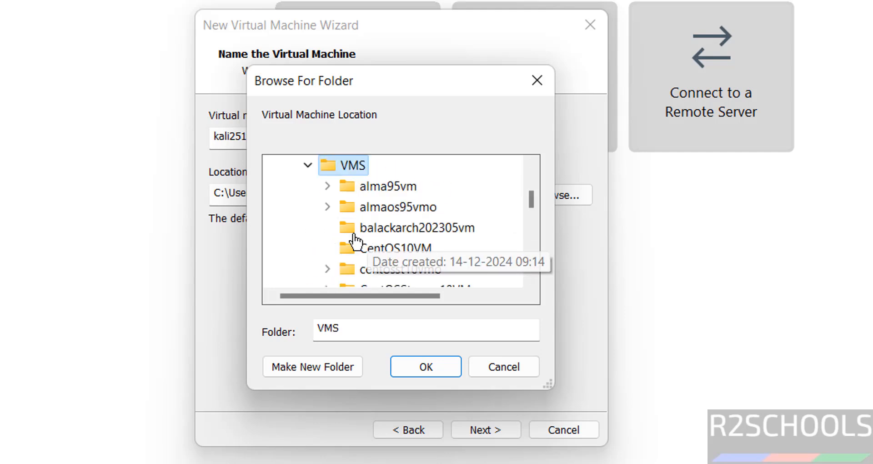
left_click(303, 365)
type("kali251vm")
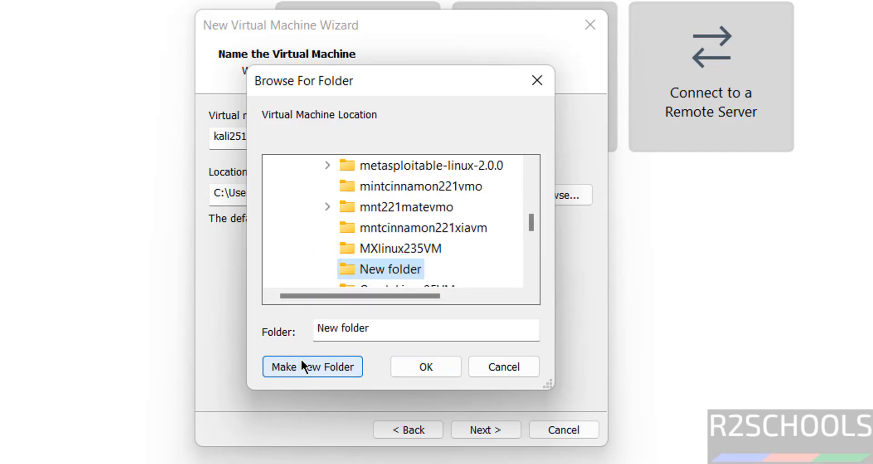
key("Return")
left_click(424, 367)
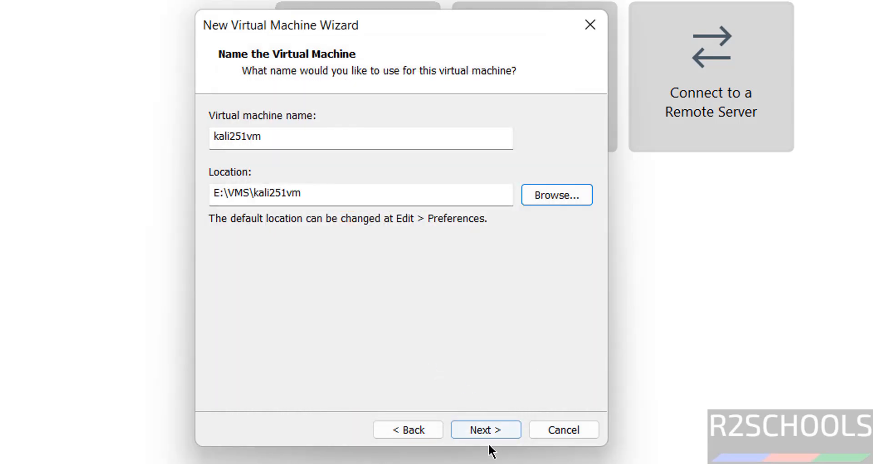
left_click(487, 431)
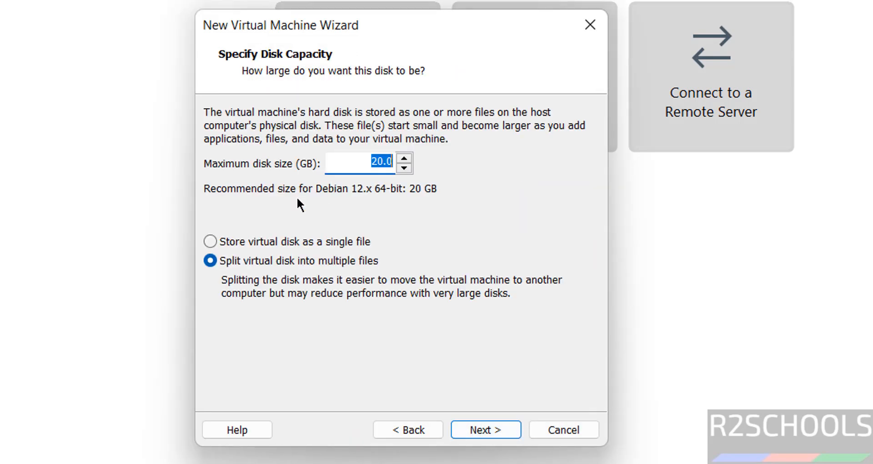
Make the virtual disk 50 GB maximum, stored as a single file.
left_click(252, 242)
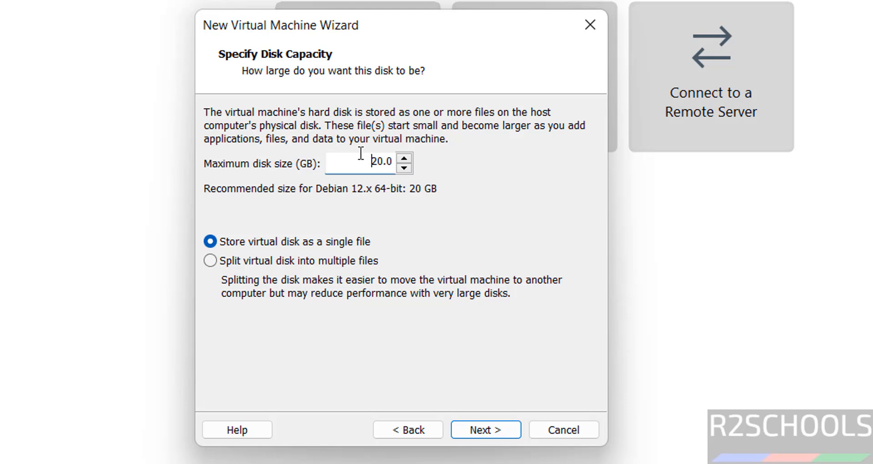
type("50")
left_click(484, 418)
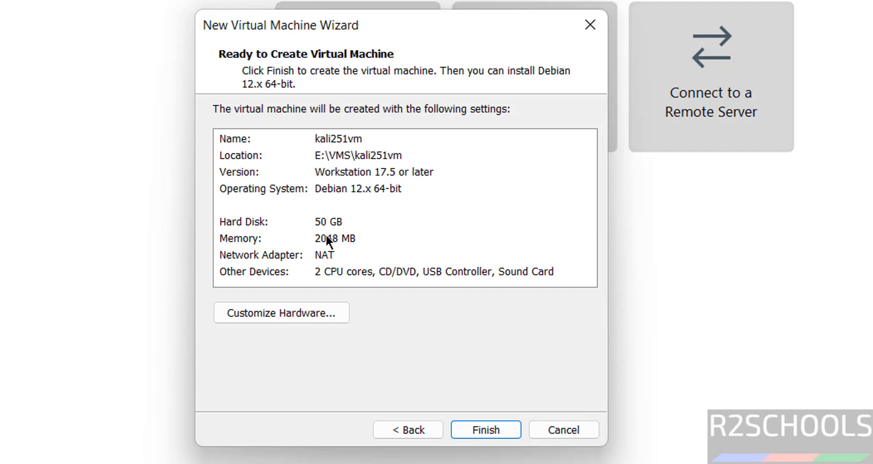
Raise memory to 4 GB in Customize Hardware and finish creating kali251vm.
left_click(325, 234)
left_click(248, 316)
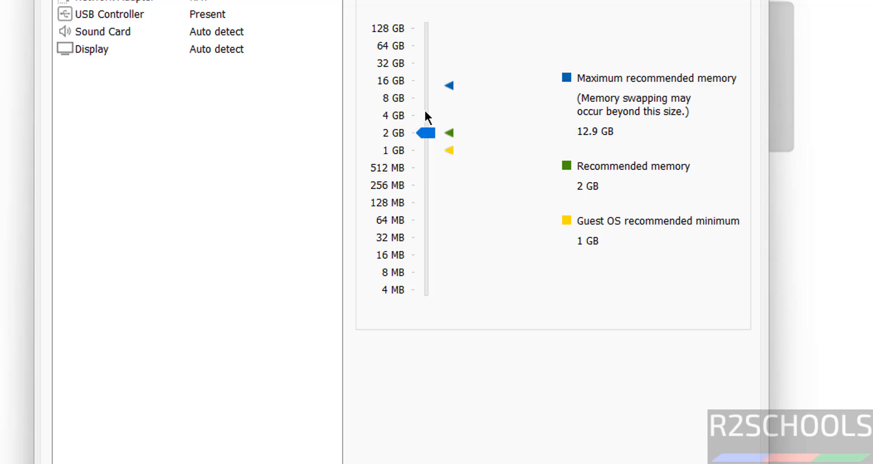
left_click(425, 113)
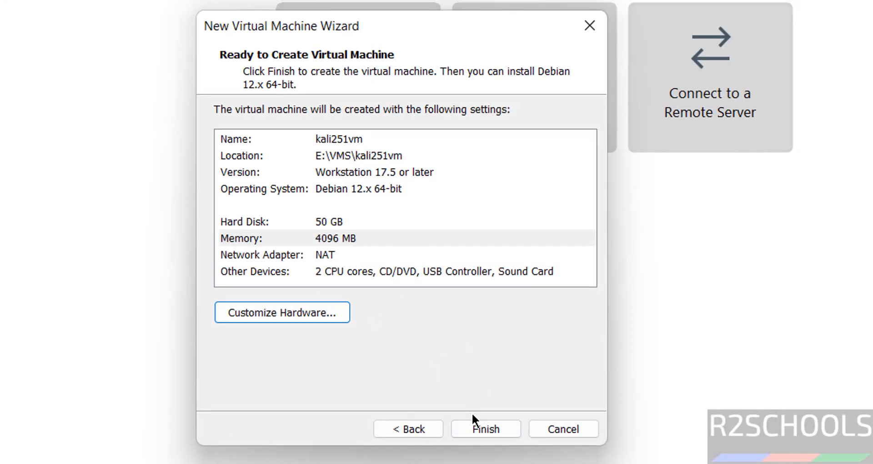
left_click(476, 427)
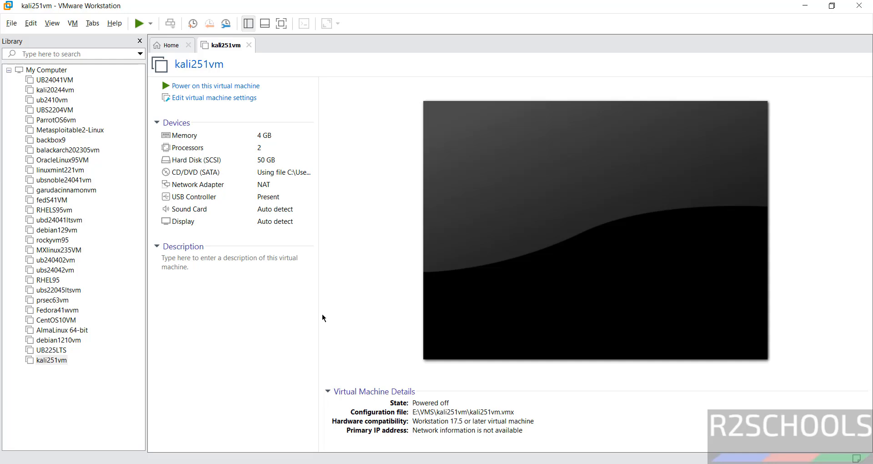
Look through kali251vm's menus, then power it on to reach the Kali installer boot menu.
right_click(58, 359)
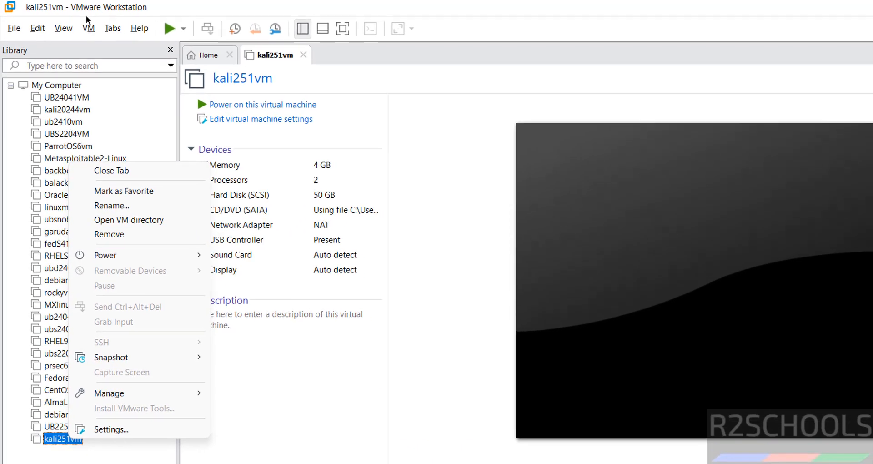
left_click(75, 24)
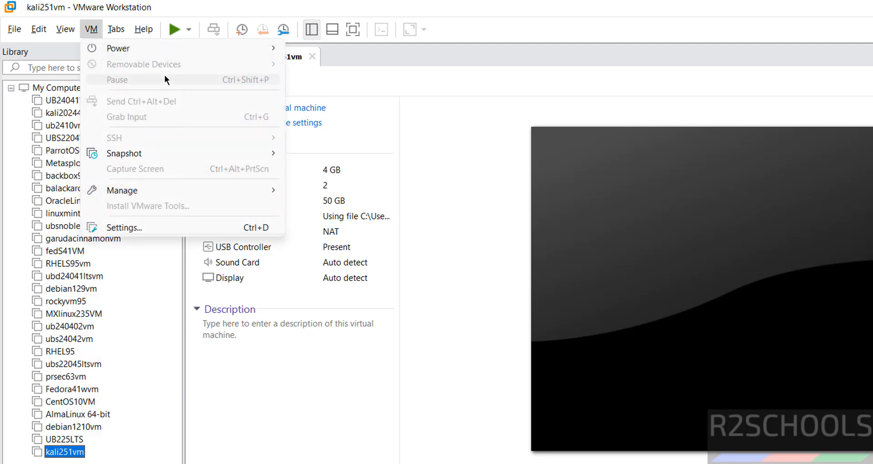
left_click(446, 304)
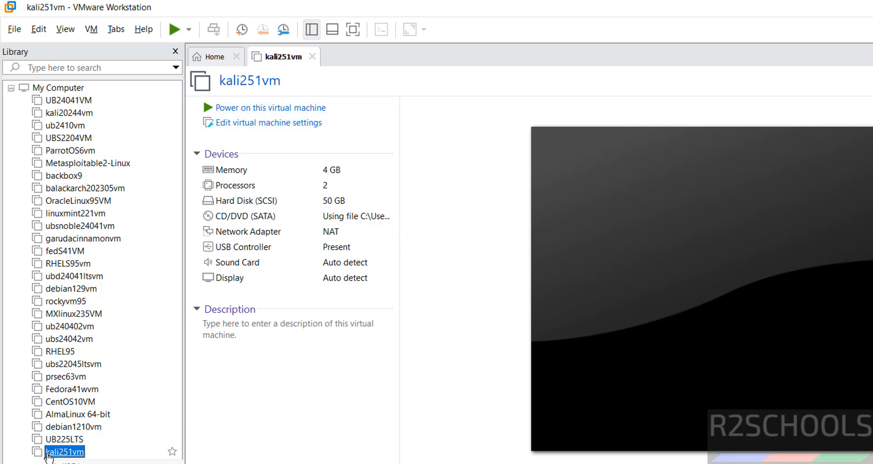
right_click(76, 451)
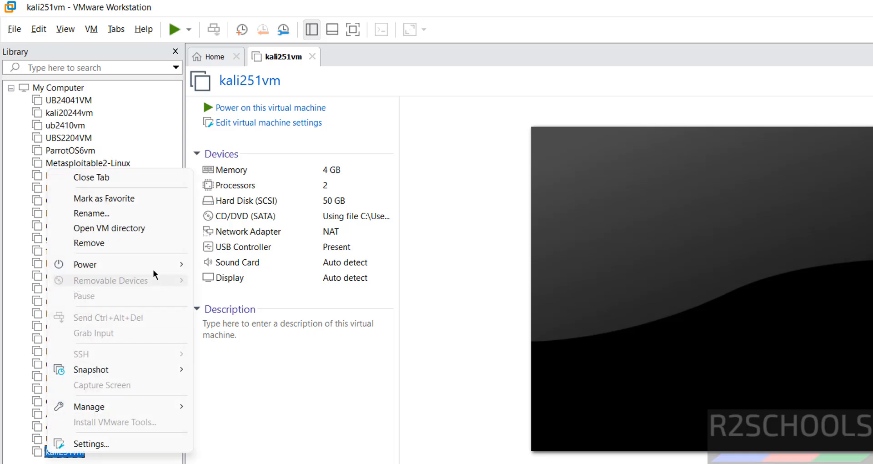
mouse_move(156, 266)
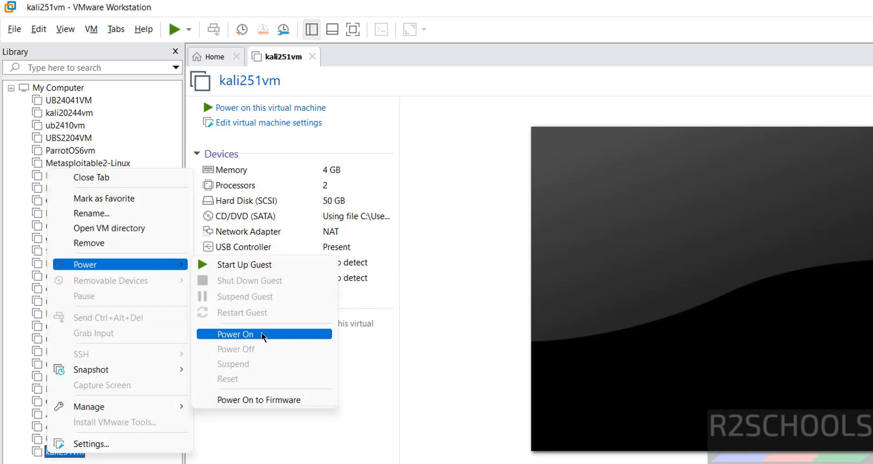
left_click(438, 289)
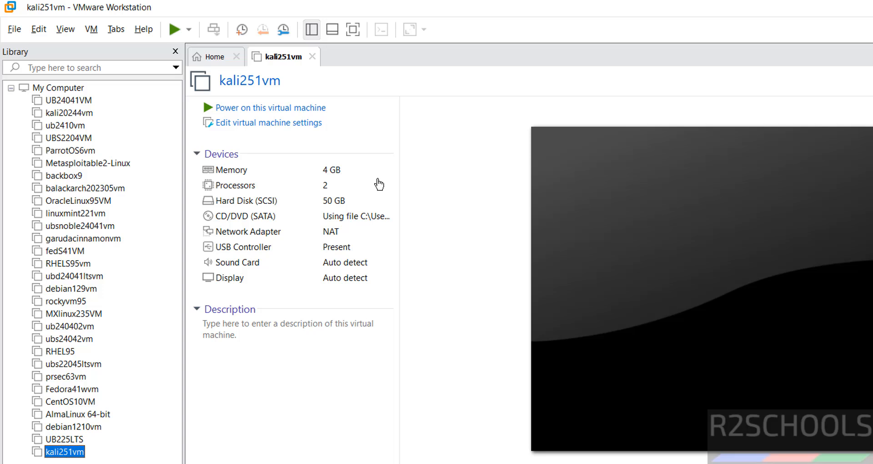
left_click(281, 109)
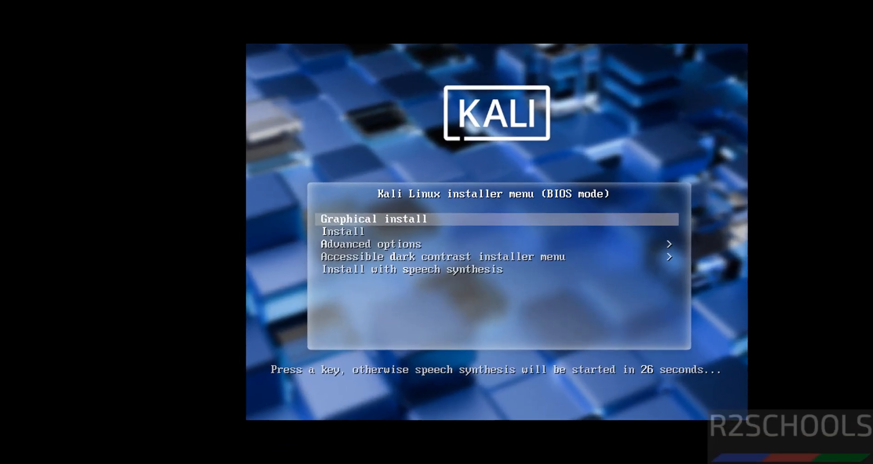
Start Graphical install and accept English, United States and the American English keymap.
key("Down")
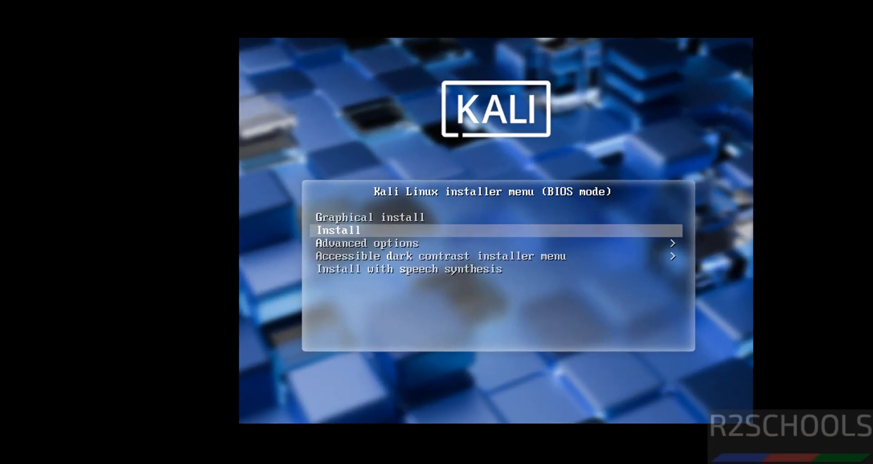
key("Up")
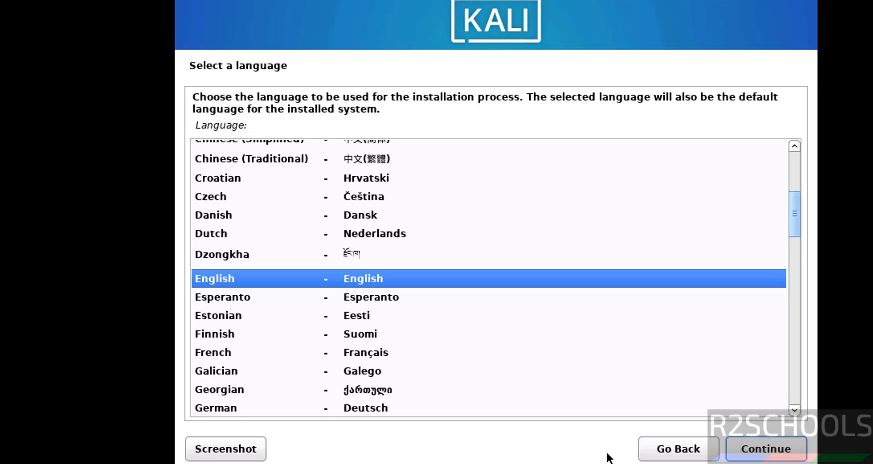
left_click(771, 448)
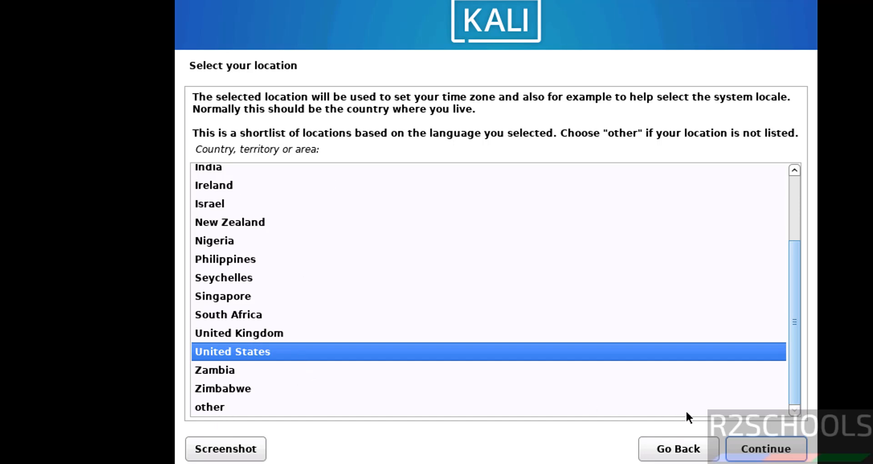
left_click(758, 450)
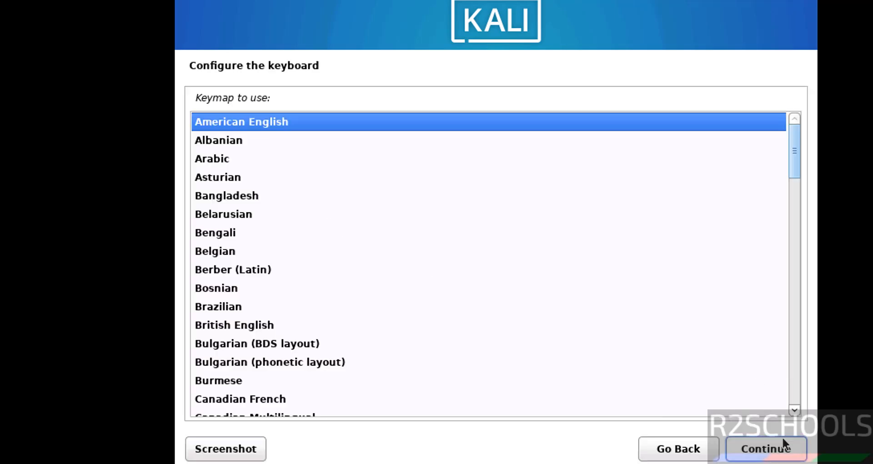
left_click(772, 458)
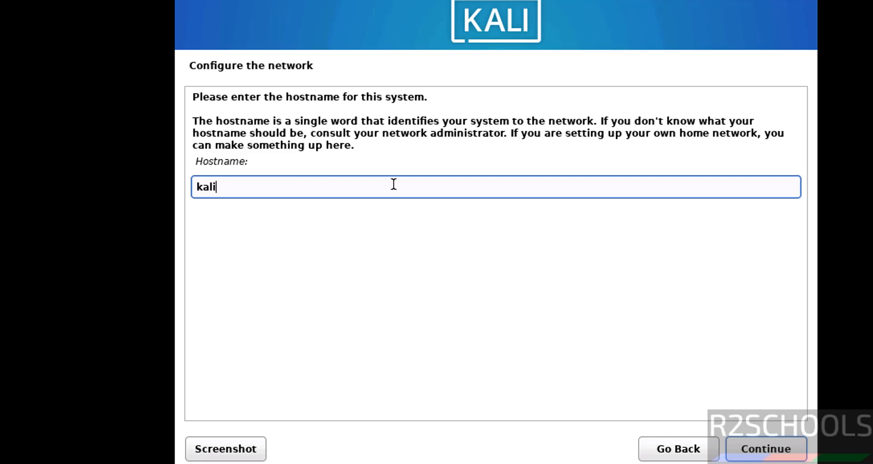
Replace the default hostname with kali251vm and leave the domain name blank.
key("BackSpace")
key("BackSpace")
key("BackSpace")
key("BackSpace")
type("kali251vm")
left_click(782, 451)
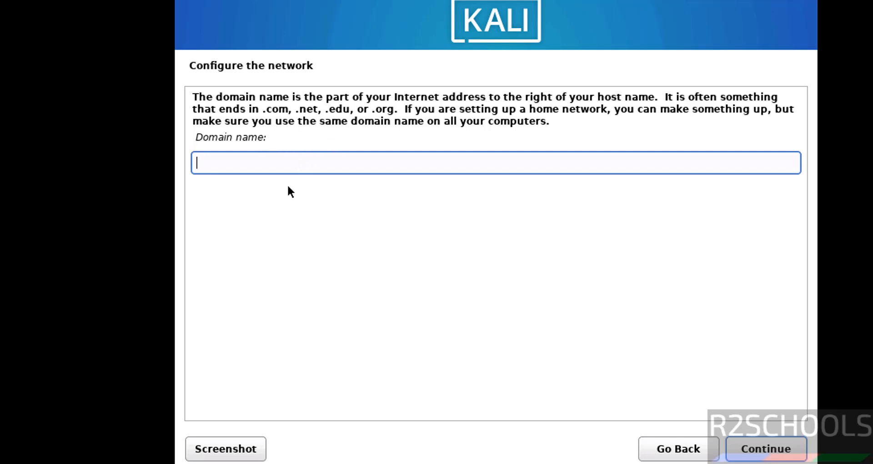
left_click(770, 450)
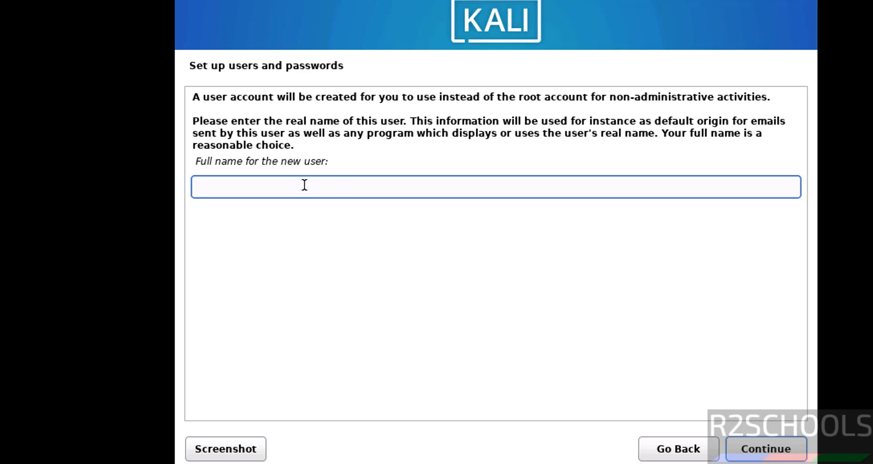
Enter the new user's full name and keep the prefilled username.
type("r2schools")
left_click(791, 444)
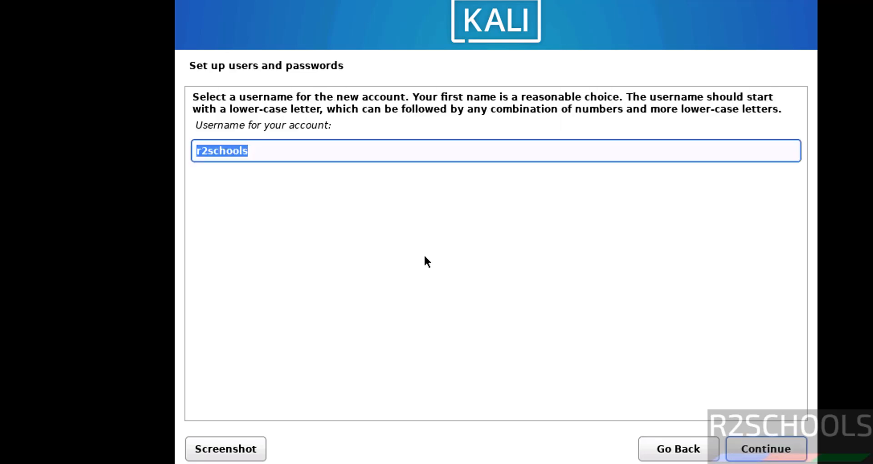
left_click(275, 154)
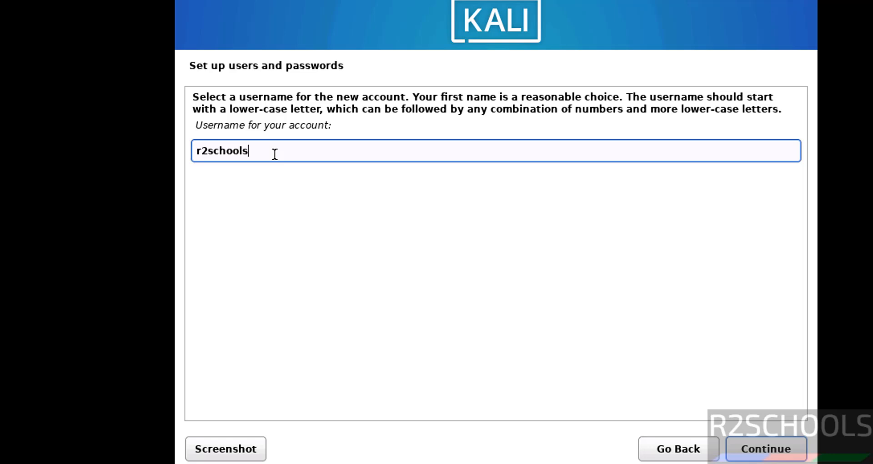
left_click(763, 454)
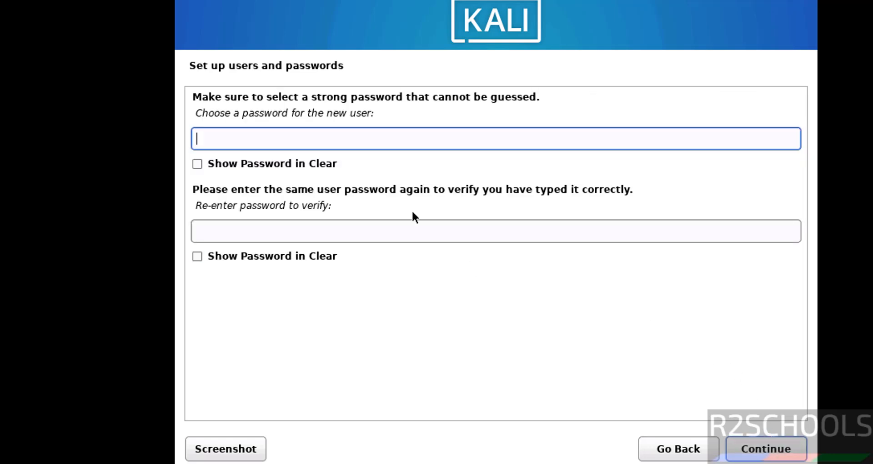
Enter the account password and confirm it in the verify field.
type("r2schools")
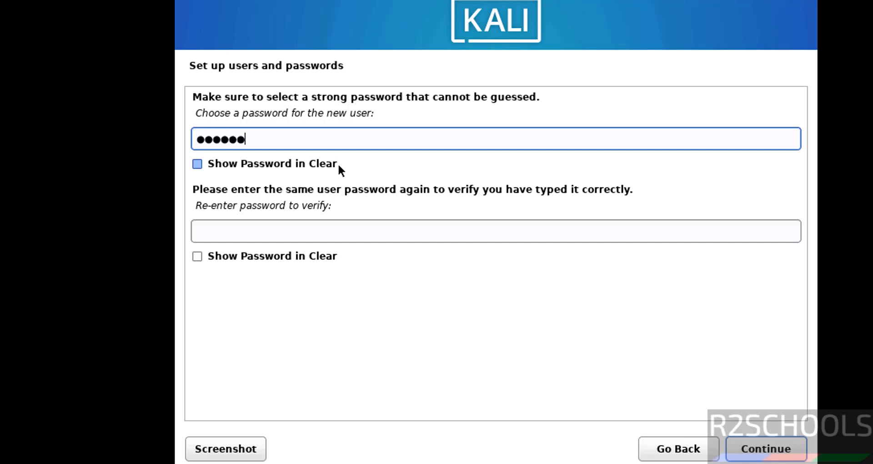
key("Tab")
type("r2school")
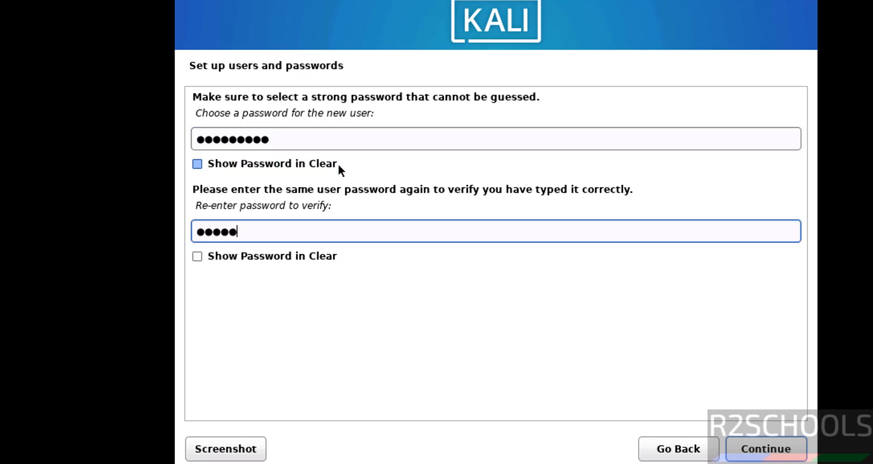
type("s")
left_click(769, 454)
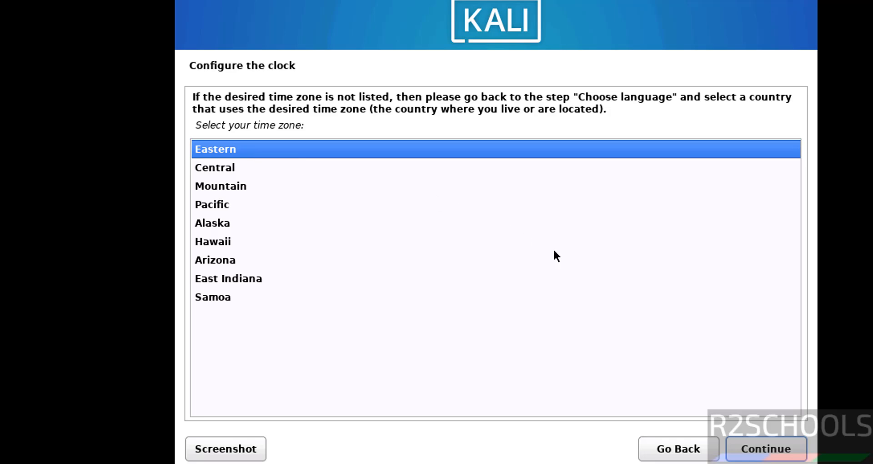
Accept Eastern time, then guided-partition the entire SCSI disk as one partition and write changes.
left_click(767, 449)
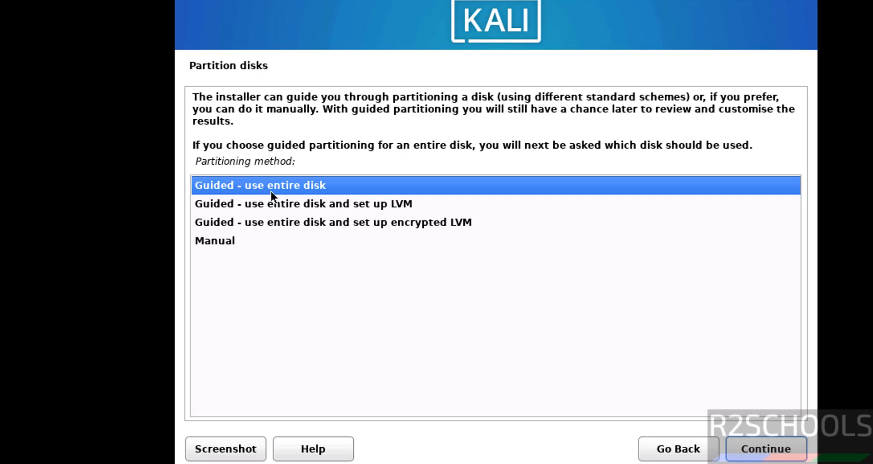
left_click(751, 450)
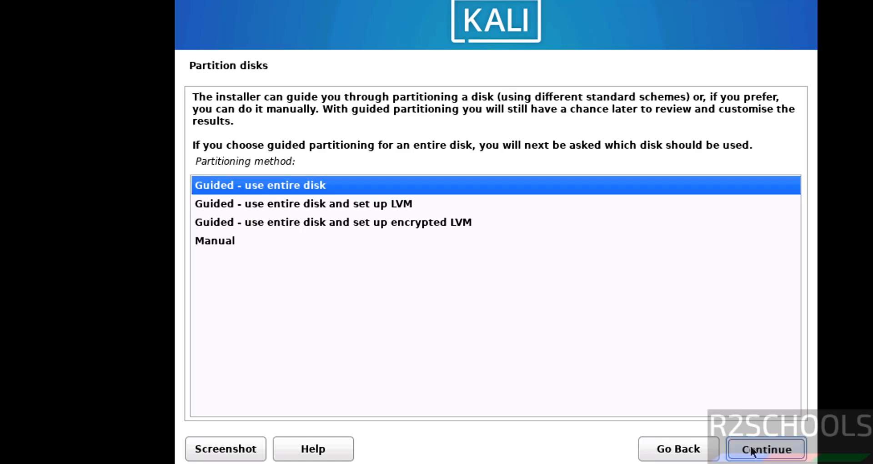
left_click(758, 441)
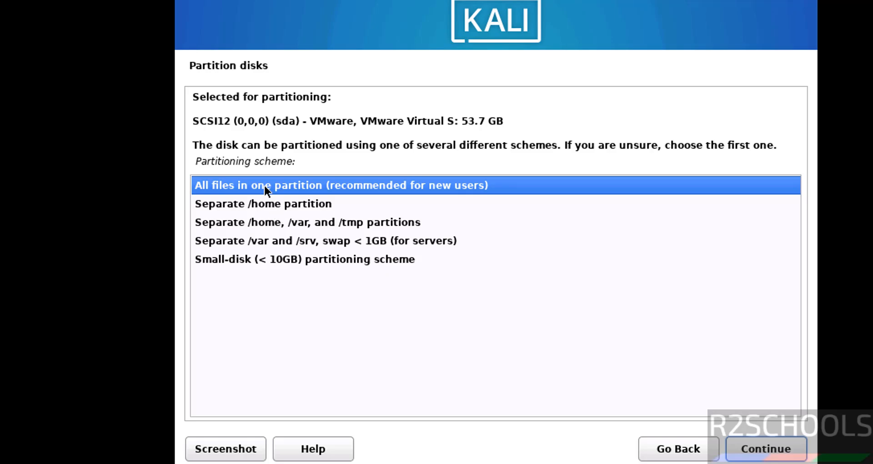
left_click(776, 449)
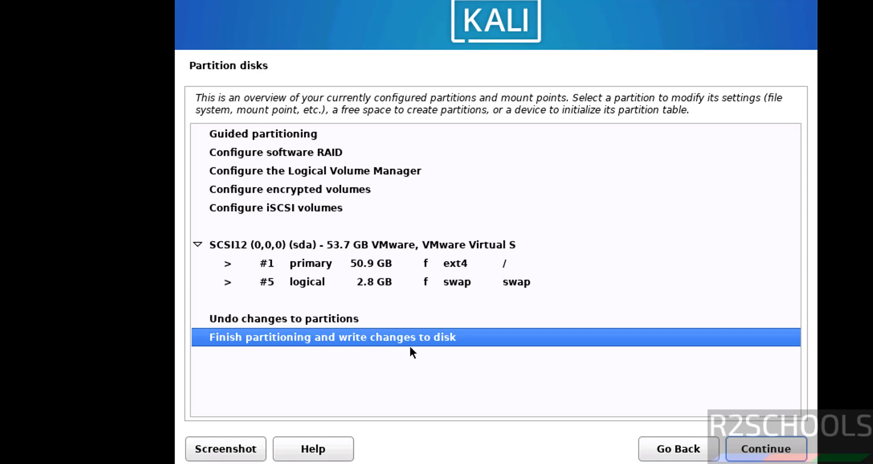
left_click(753, 452)
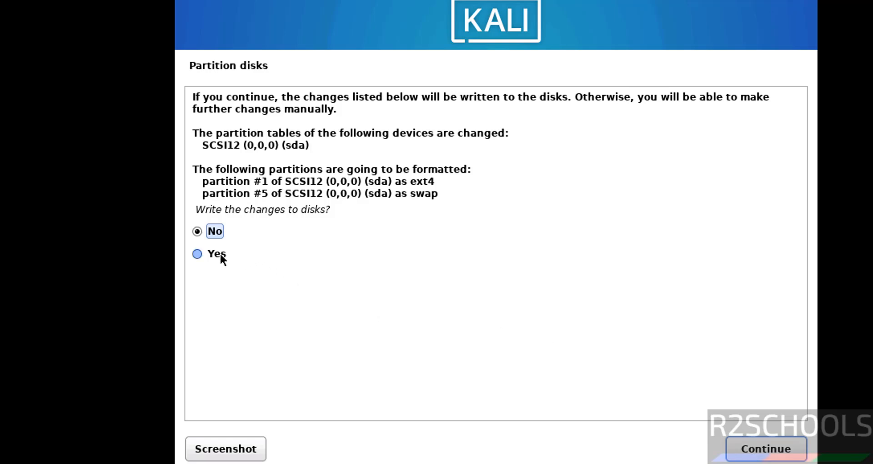
left_click(218, 254)
left_click(789, 455)
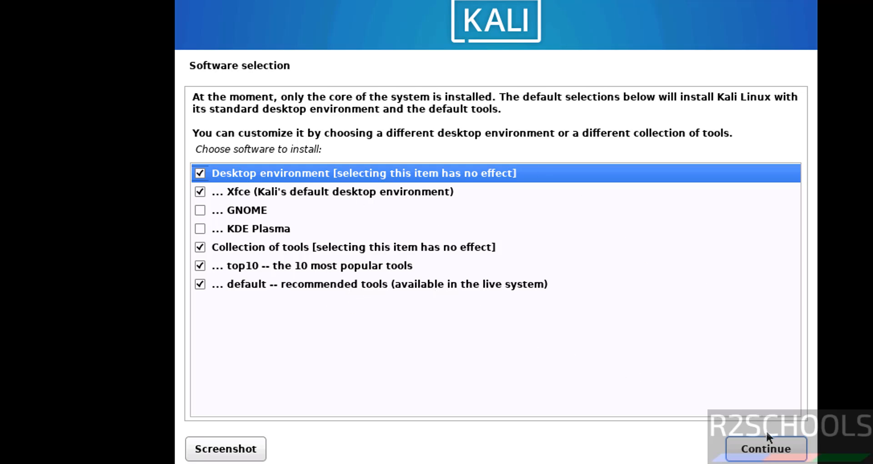
Install the default software selection with Xfce, top10 and default tools.
left_click(770, 449)
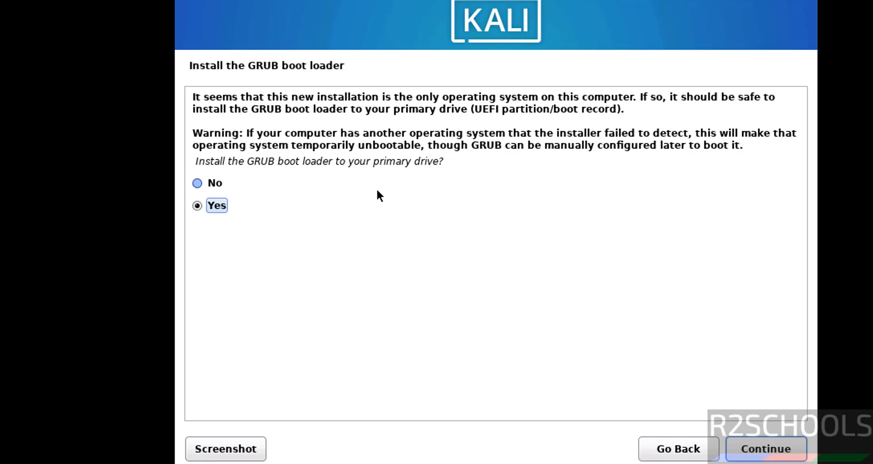
Install the GRUB boot loader onto /dev/sda.
left_click(757, 448)
left_click(254, 178)
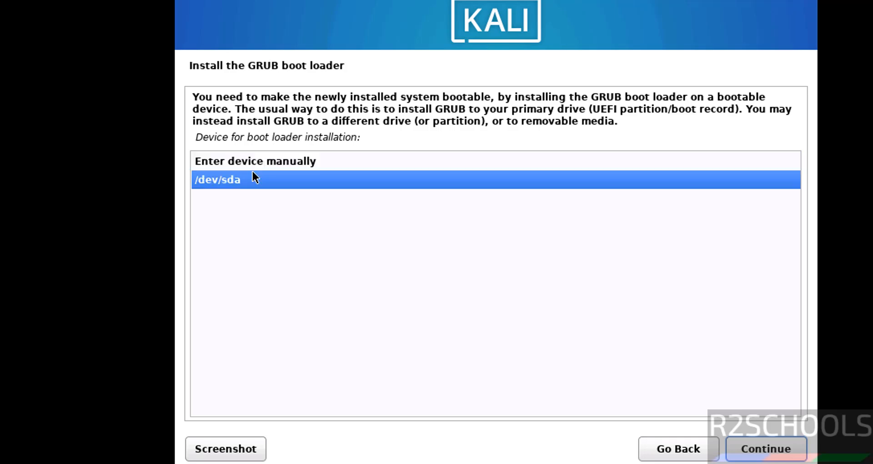
left_click(758, 446)
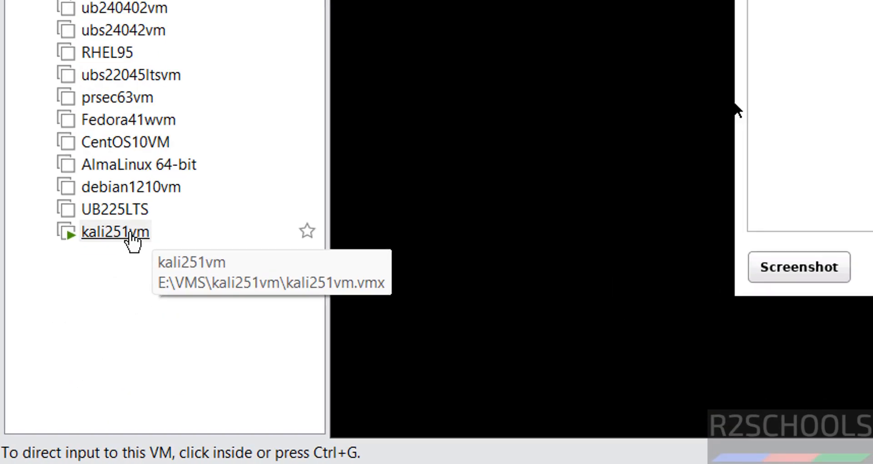
In kali251vm's settings, uncheck Connect at power on for the CD/DVD (SATA) drive.
right_click(31, 364)
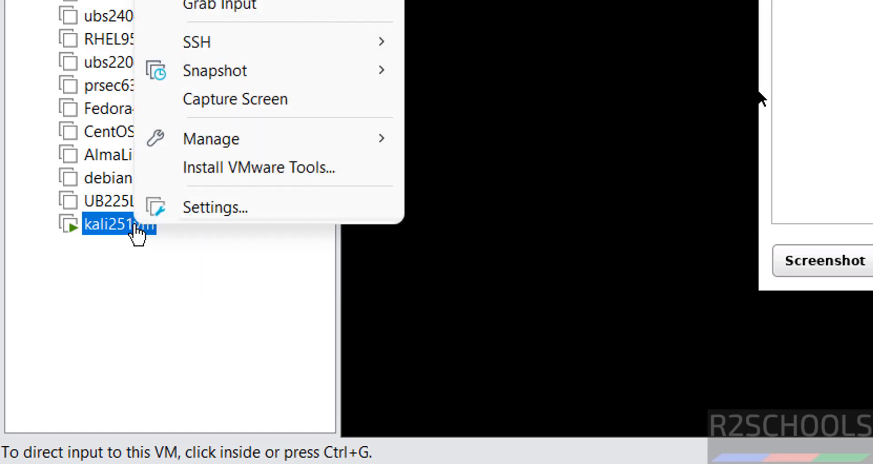
left_click(182, 214)
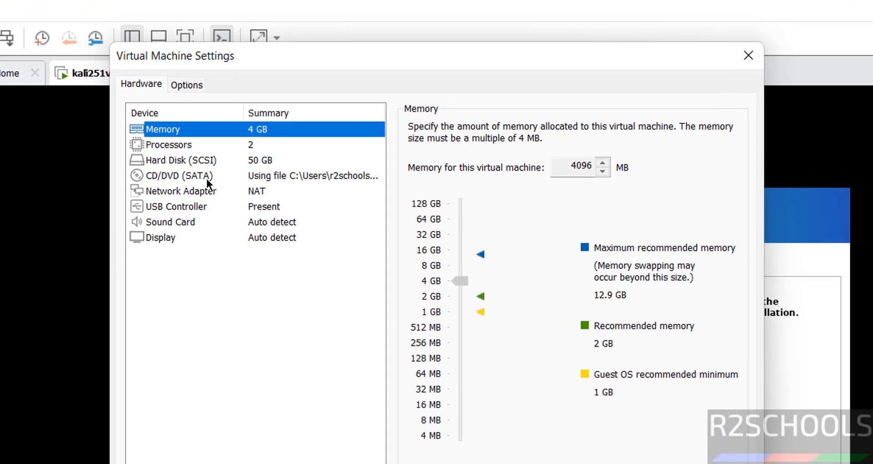
left_click(207, 179)
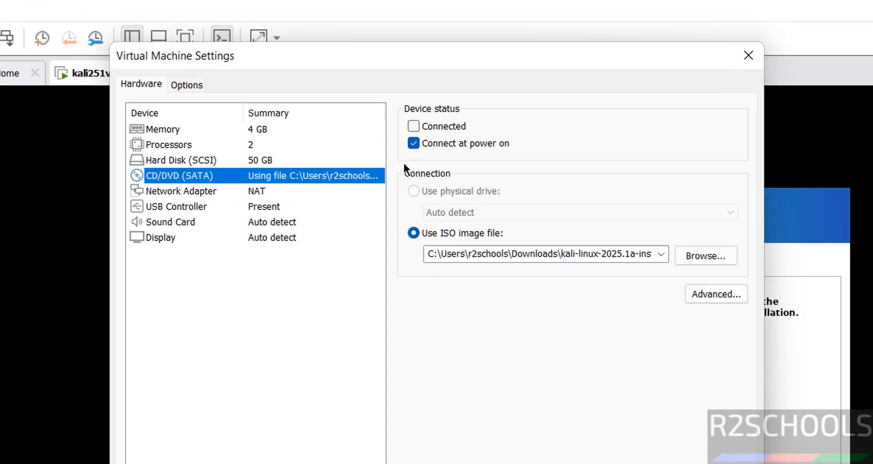
left_click(415, 141)
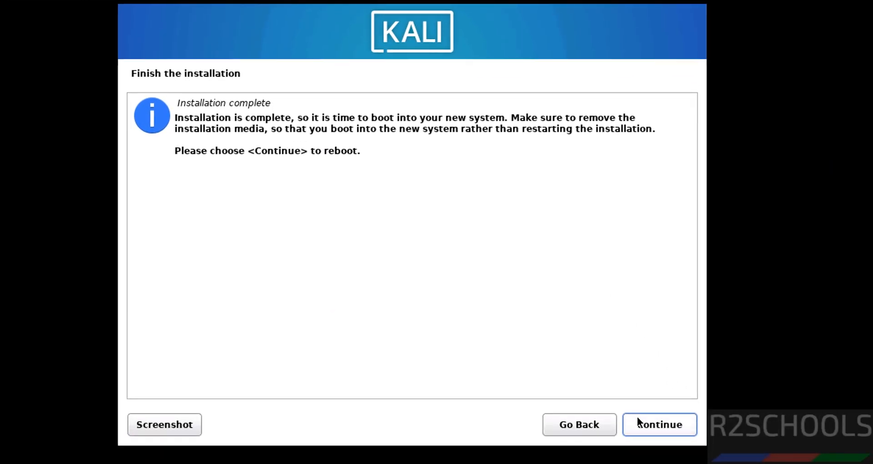
Finish the installation and reboot into the newly installed Kali system.
left_click(646, 429)
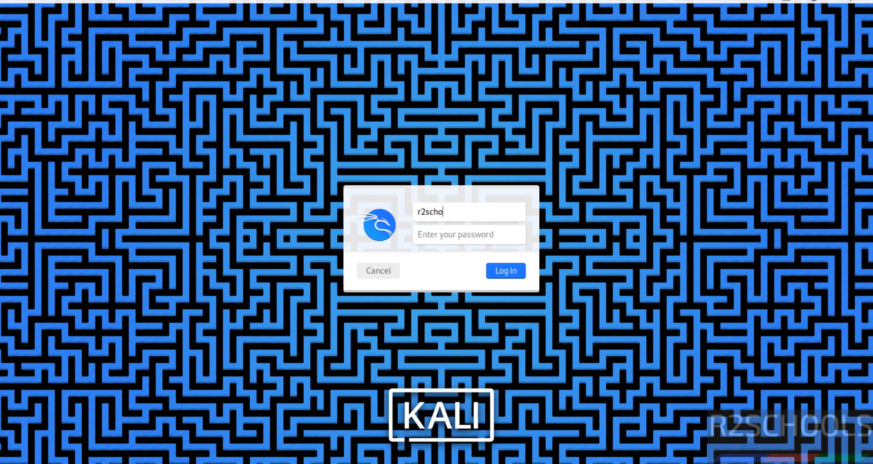
Log in with the account password and switch the VM to full screen.
key("Tab")
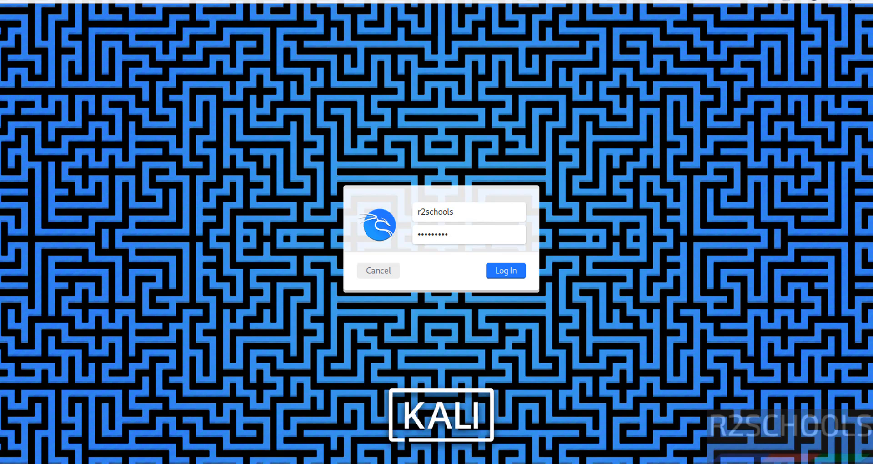
key("Return")
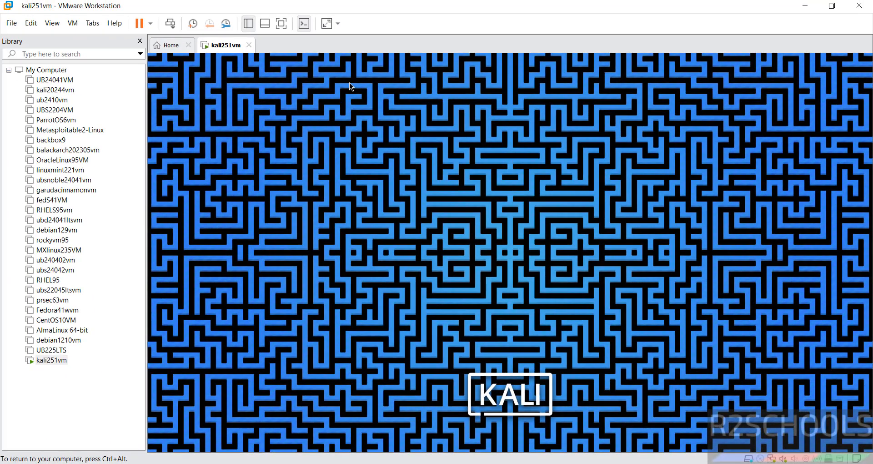
left_click(282, 25)
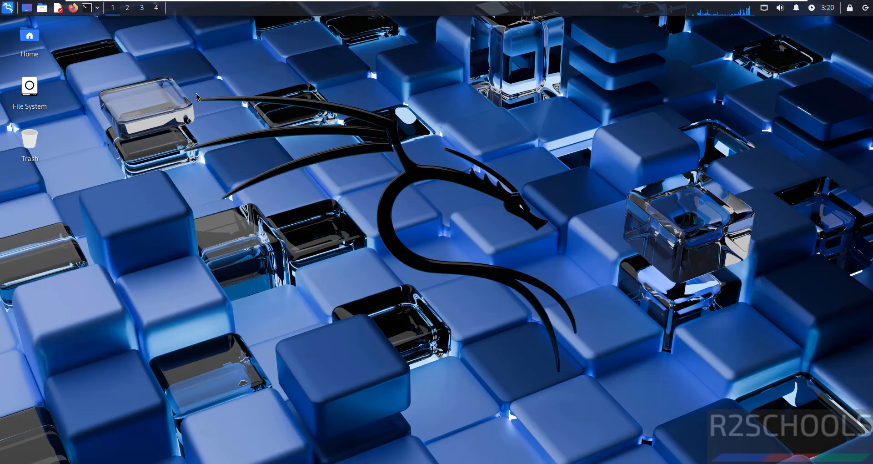
Open a terminal, set its font to Fira Code 14 pt in Preferences, apply, and close settings.
left_click(88, 8)
left_click_drag(223, 54, 174, 34)
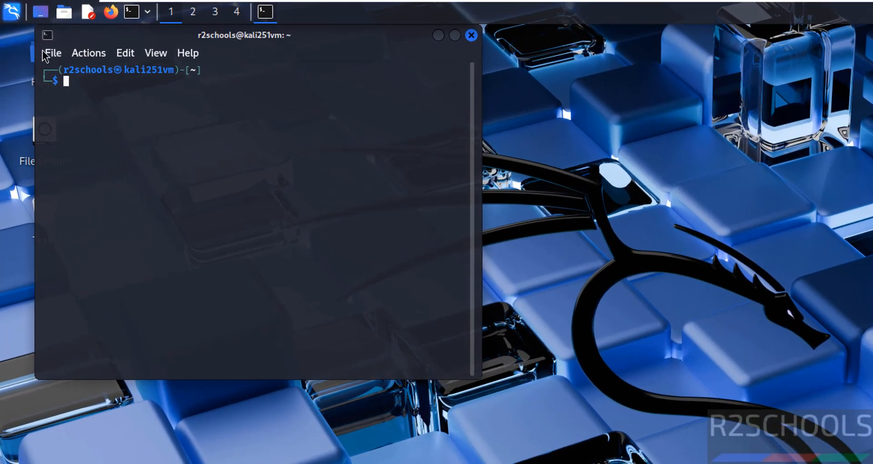
left_click(46, 54)
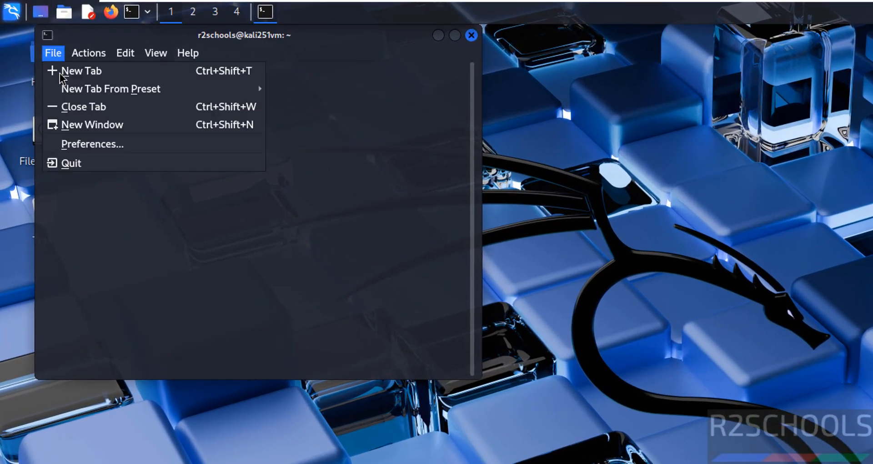
left_click(93, 144)
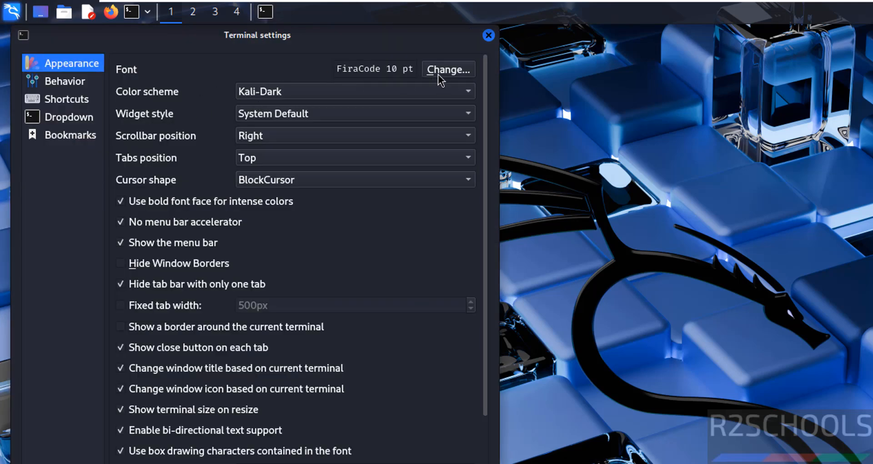
left_click(449, 70)
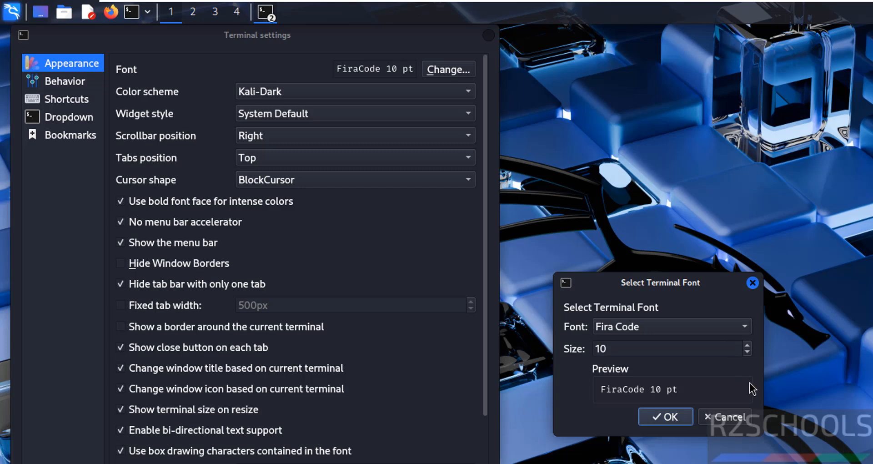
left_click(747, 346)
left_click(747, 347)
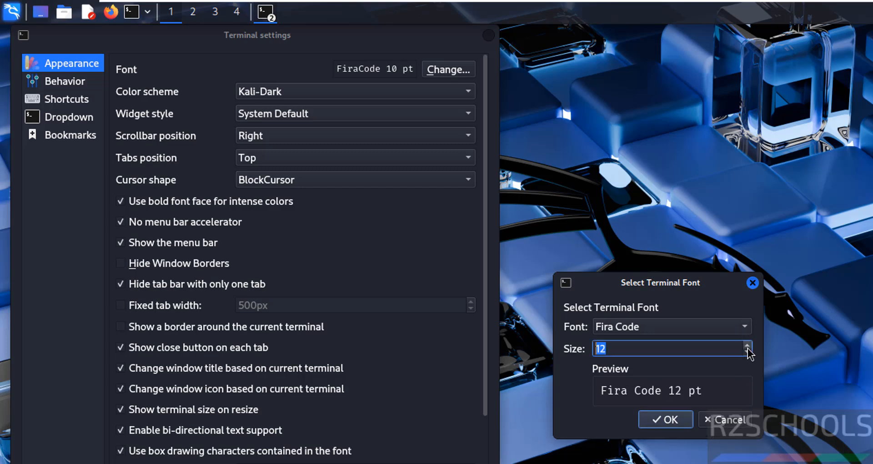
left_click(747, 346)
left_click(747, 346)
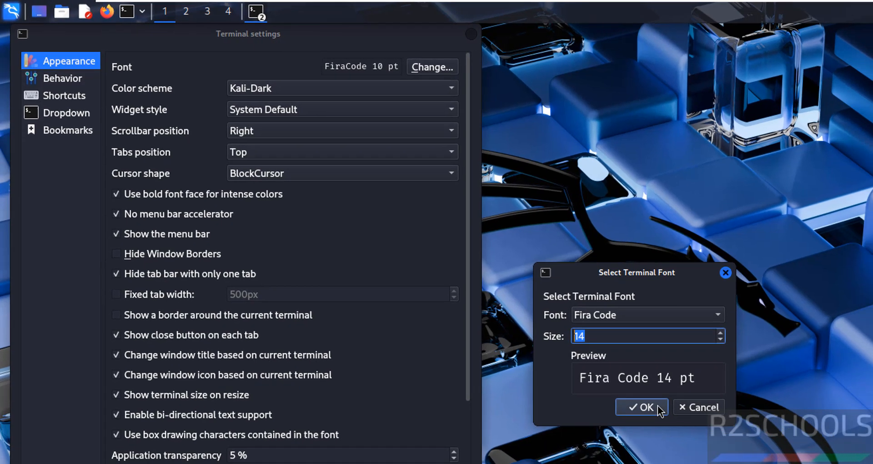
left_click(666, 420)
left_click(389, 447)
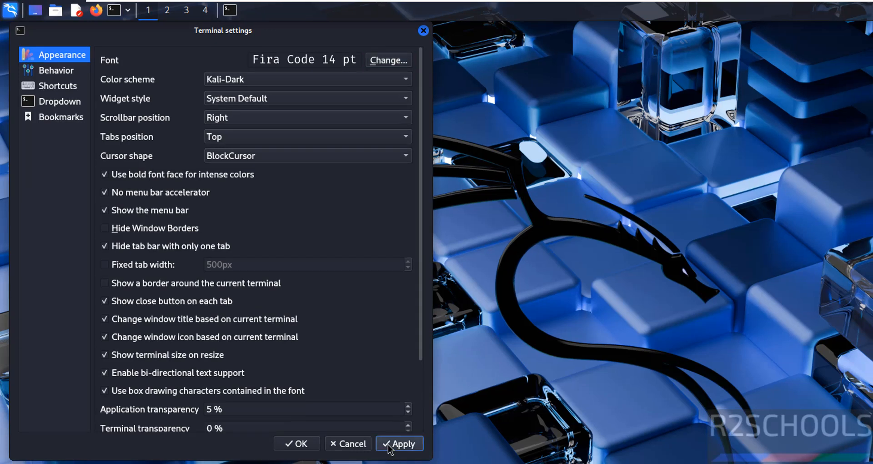
left_click(423, 31)
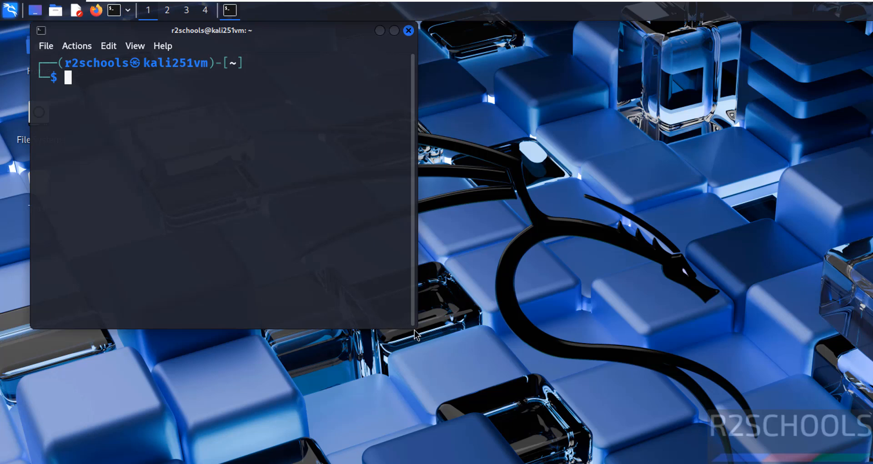
Enlarge the terminal window and browse the Kali applications menu to Social Engineering Tools.
left_click_drag(415, 334, 540, 379)
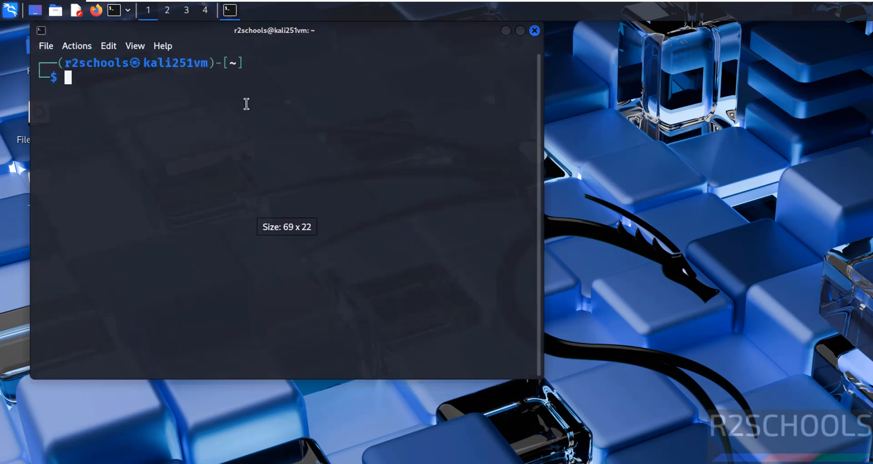
left_click(9, 10)
left_click(9, 10)
left_click(9, 10)
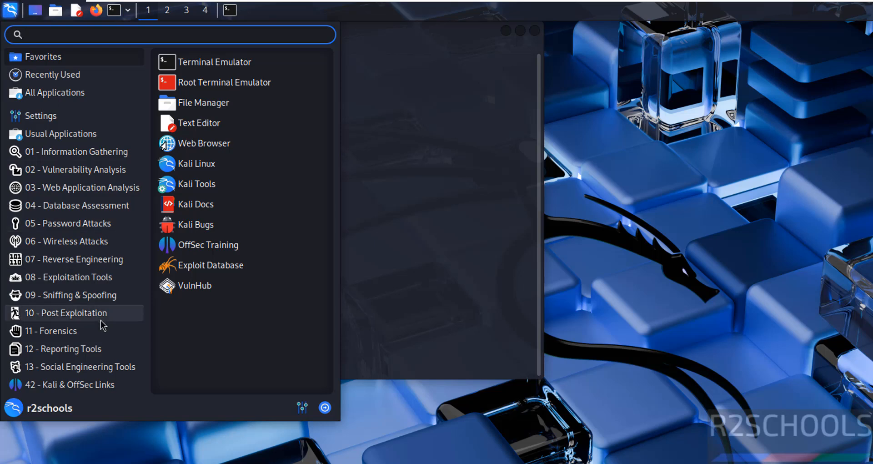
mouse_move(89, 155)
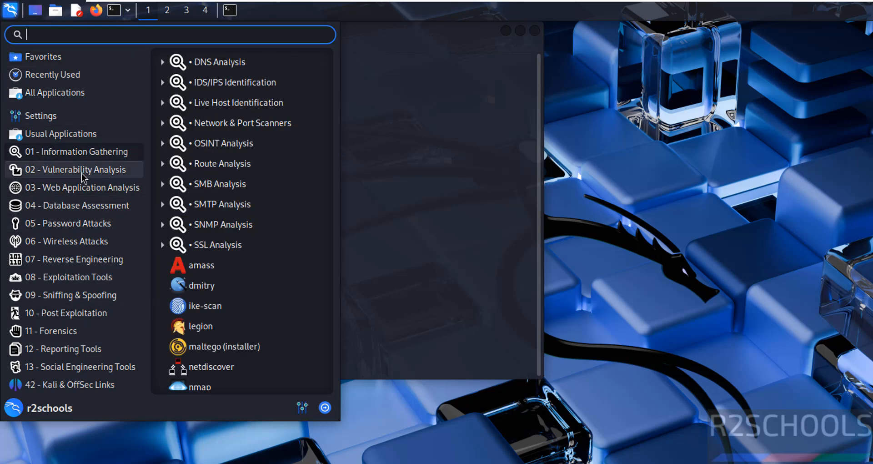
mouse_move(83, 268)
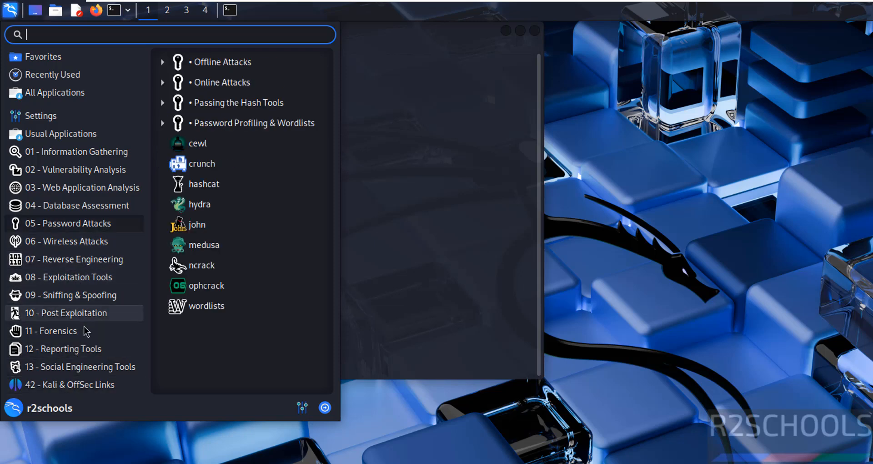
mouse_move(108, 283)
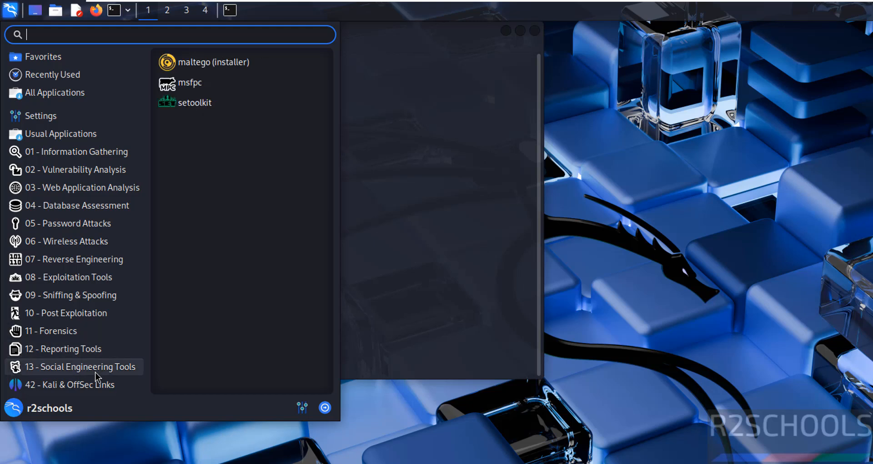
left_click(430, 140)
Run more /etc/os-release to confirm Kali 2025.1, then clear the screen.
type("mo")
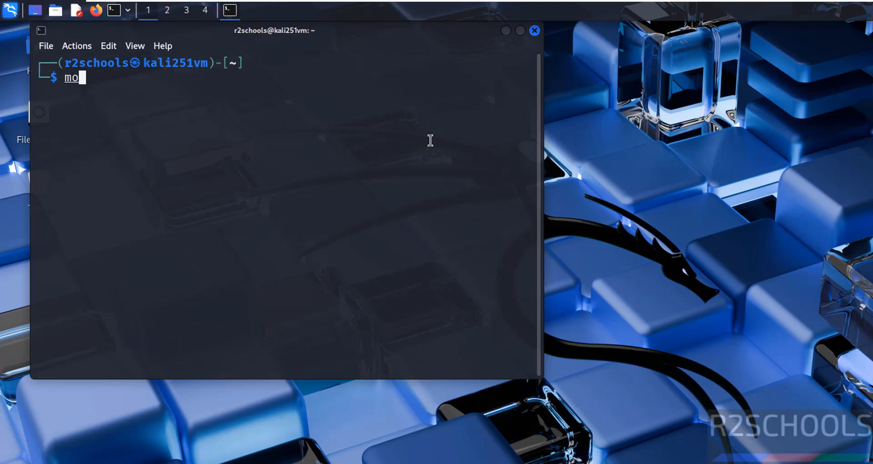
type("e")
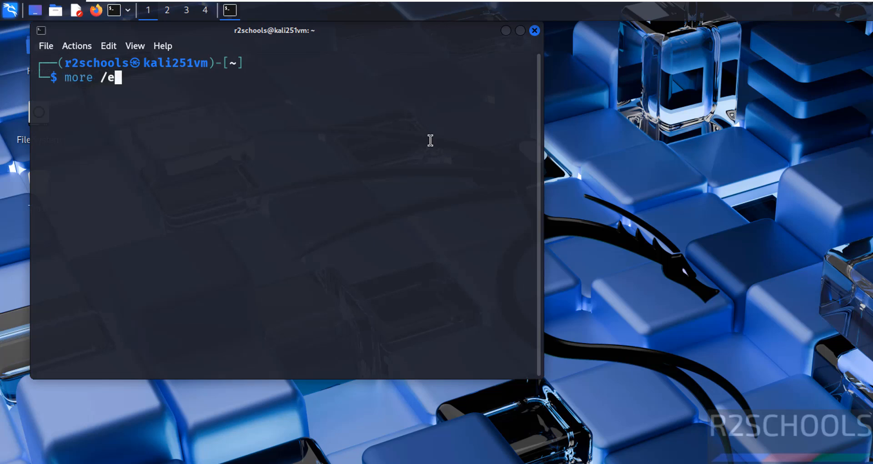
type("e /etc/os-release")
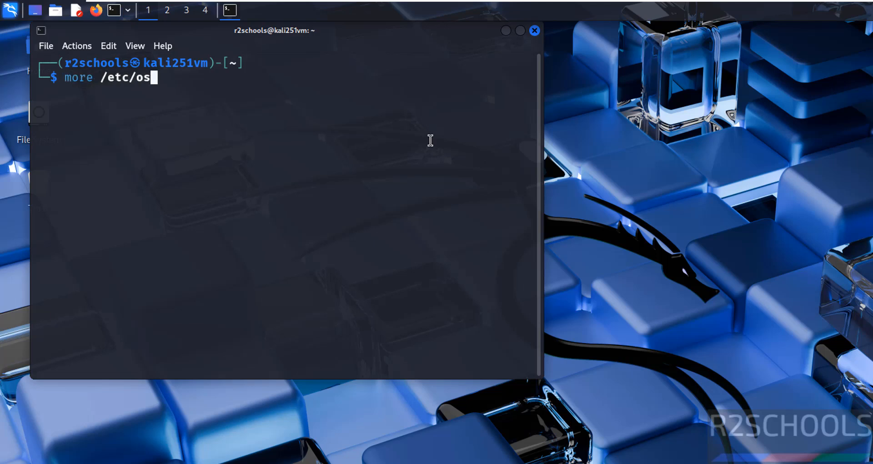
key("Return")
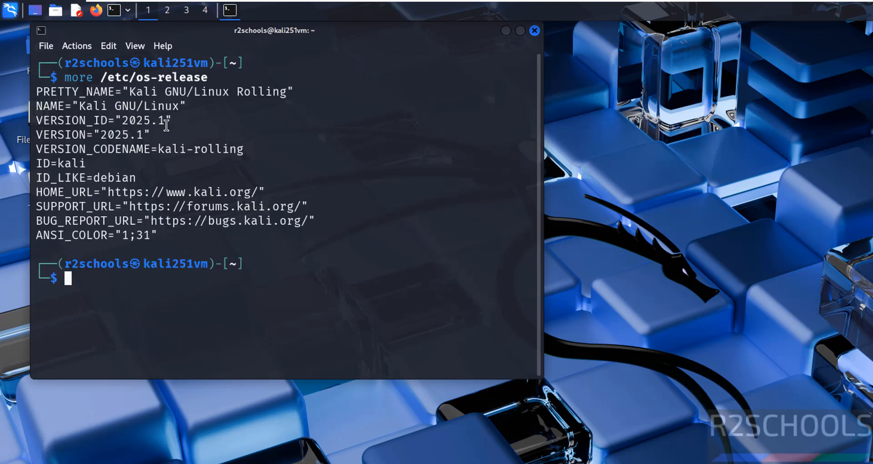
key("ctrl+l")
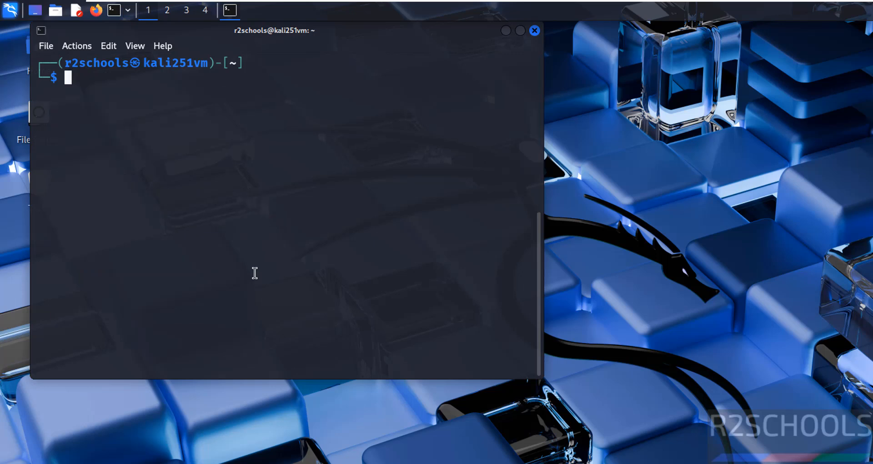
Run ifconfig to view the network address, select the inet line, and clear the screen.
type("ifcon")
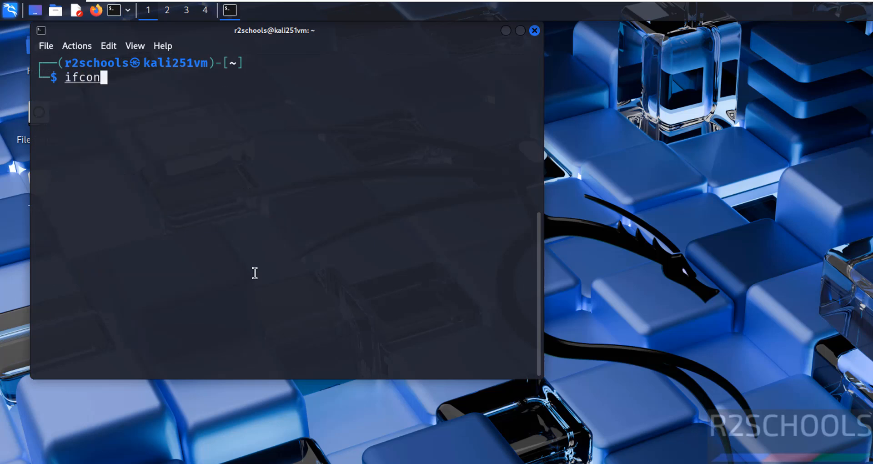
type("fig")
key("Return")
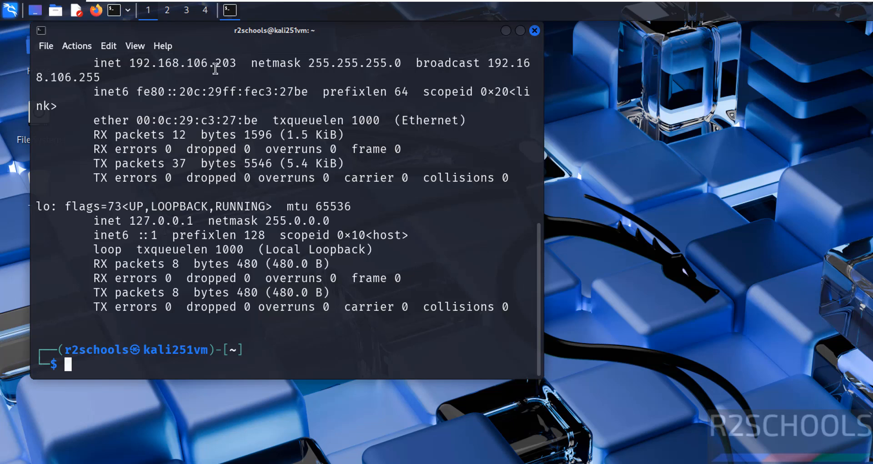
triple_click(204, 59)
left_click(210, 117)
key("ctrl+l")
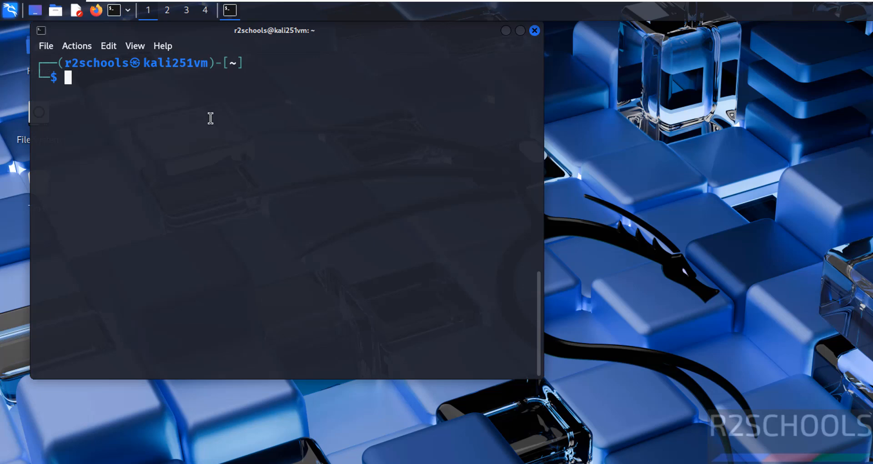
type("sud")
key("BackSpace")
key("BackSpace")
key("BackSpace")
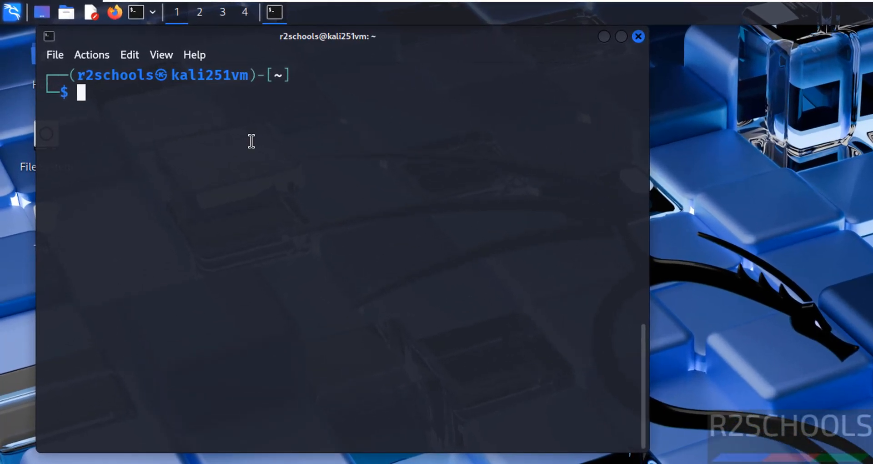
Run sudo apt update && sudo apt upgrade, enter the sudo password, and confirm with y.
type("sudo apt u")
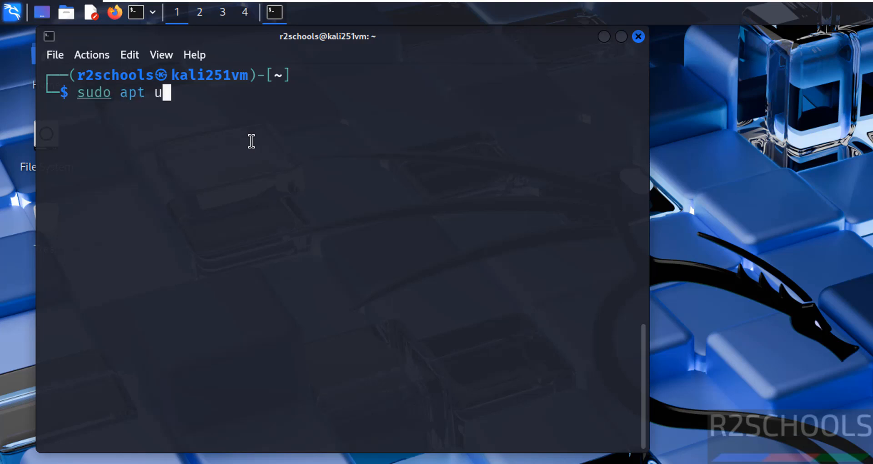
type("pdate && ")
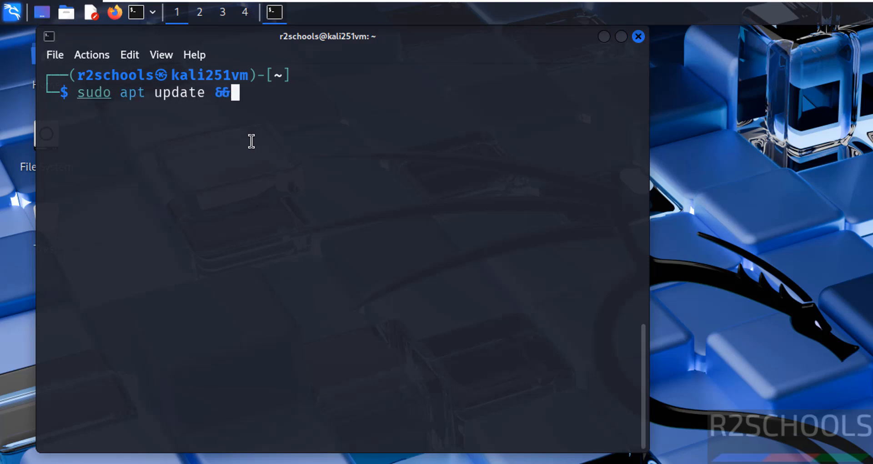
type("sudo a")
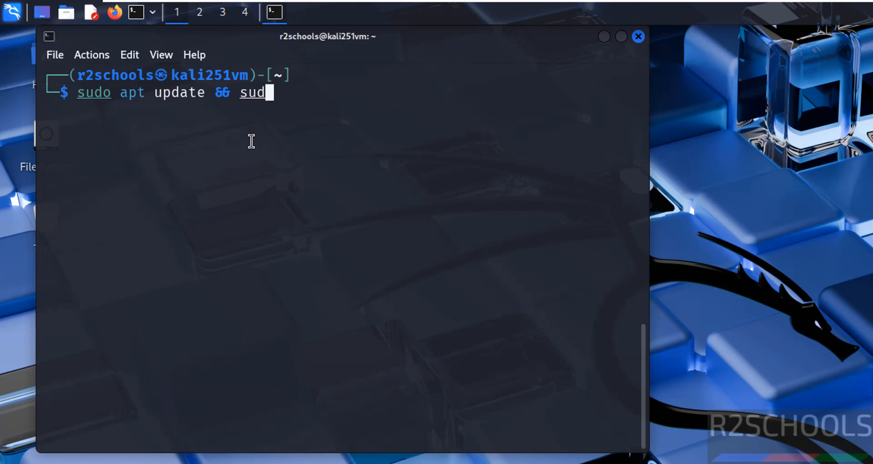
type("pt yp")
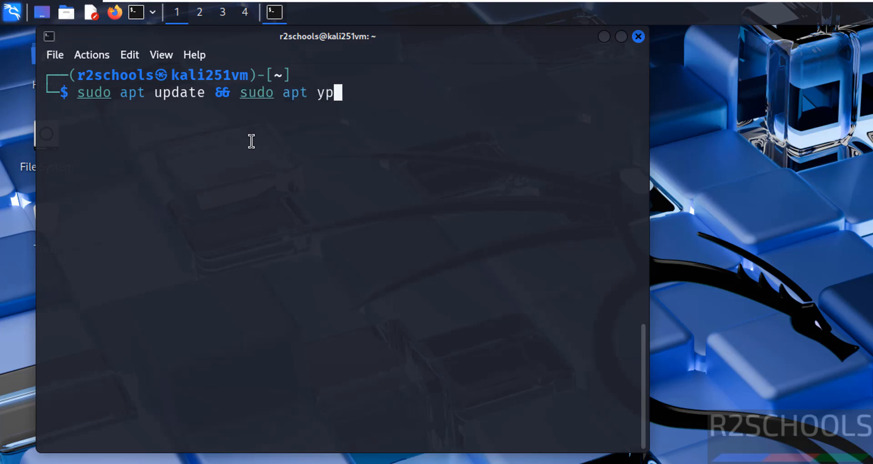
key("BackSpace")
key("BackSpace")
type("upgrade")
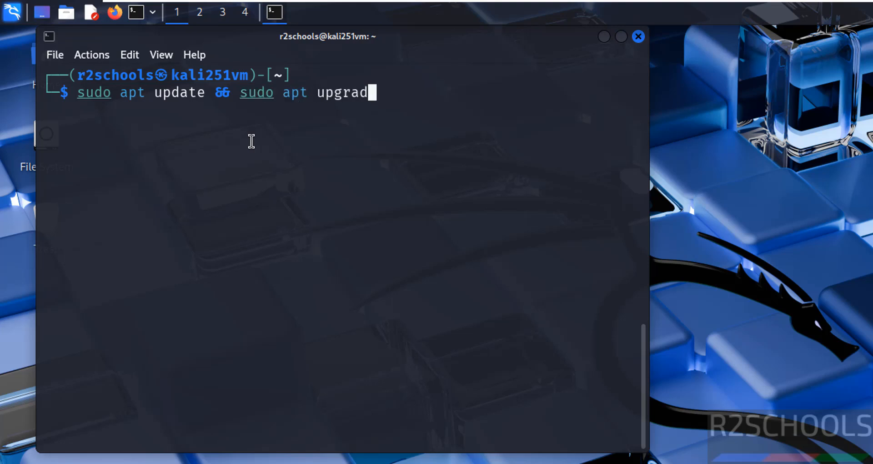
key("Return")
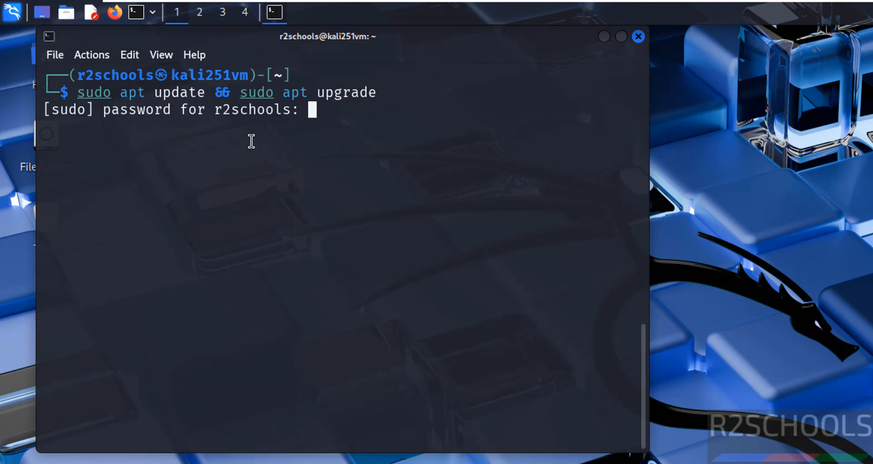
key("Return")
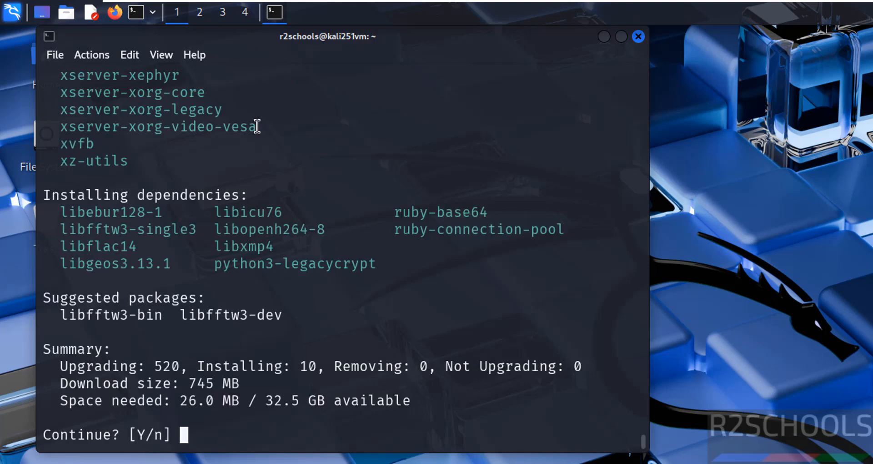
type("y")
key("Return")
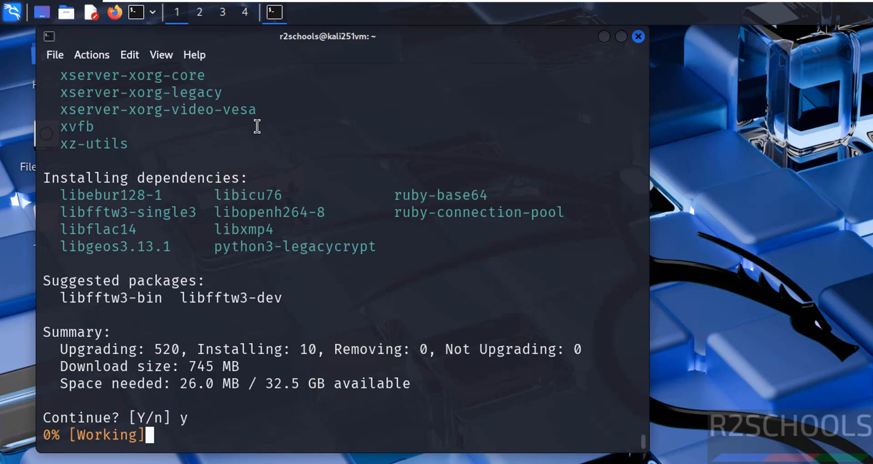